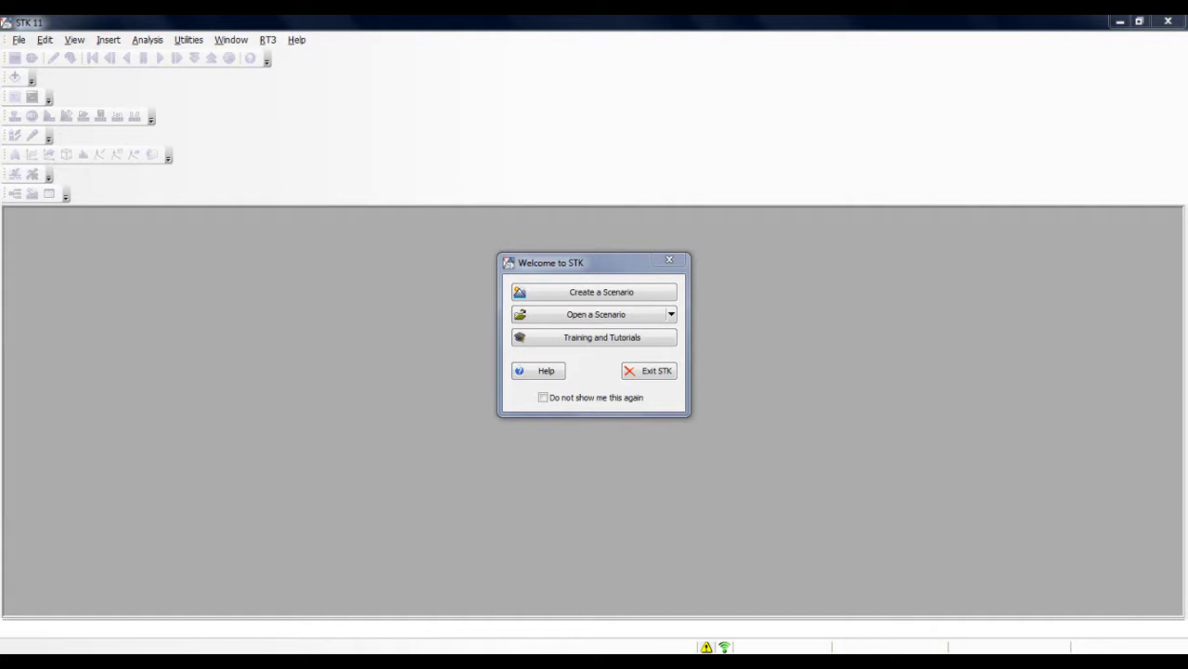
# Step: Create a scenario named AdvCat, dismiss the Insert STK Objects prompt, and maximize the window
pyautogui.click(640, 293)
pyautogui.write('AdvCat')
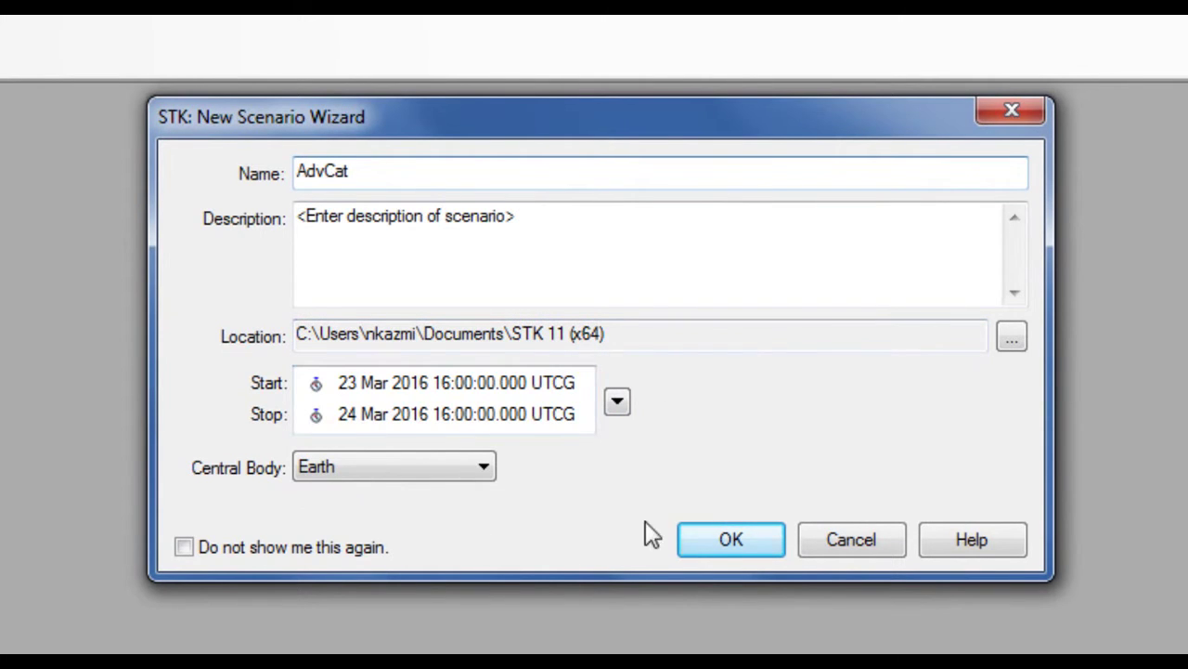
pyautogui.click(738, 548)
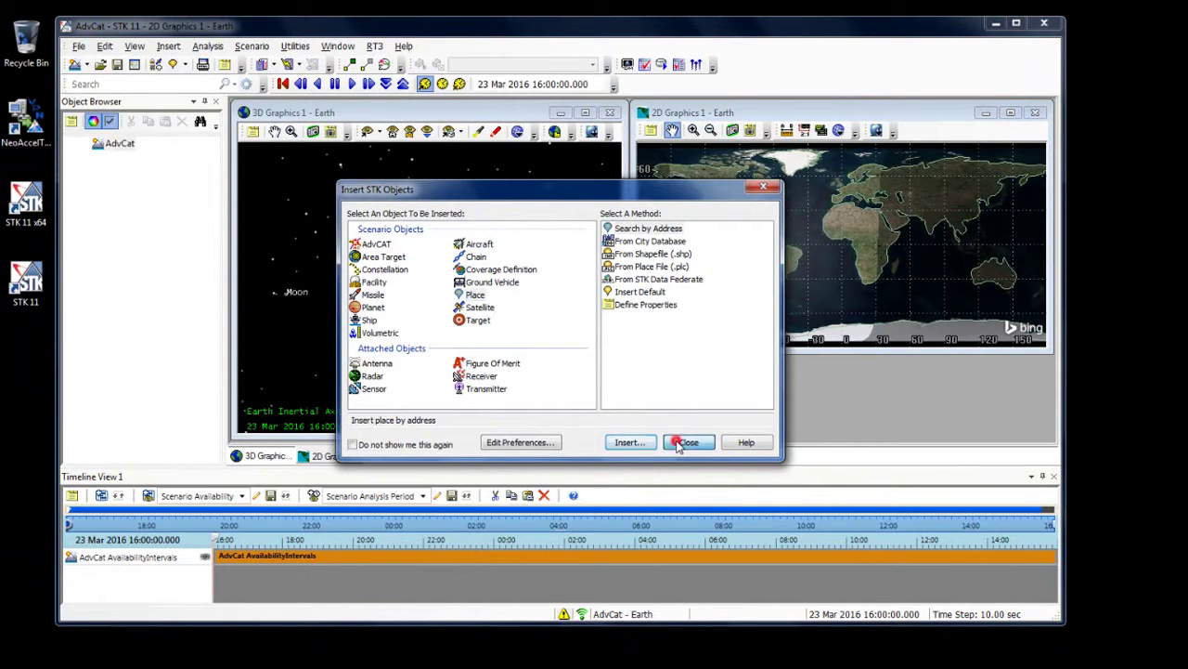
pyautogui.click(683, 443)
pyautogui.click(1016, 23)
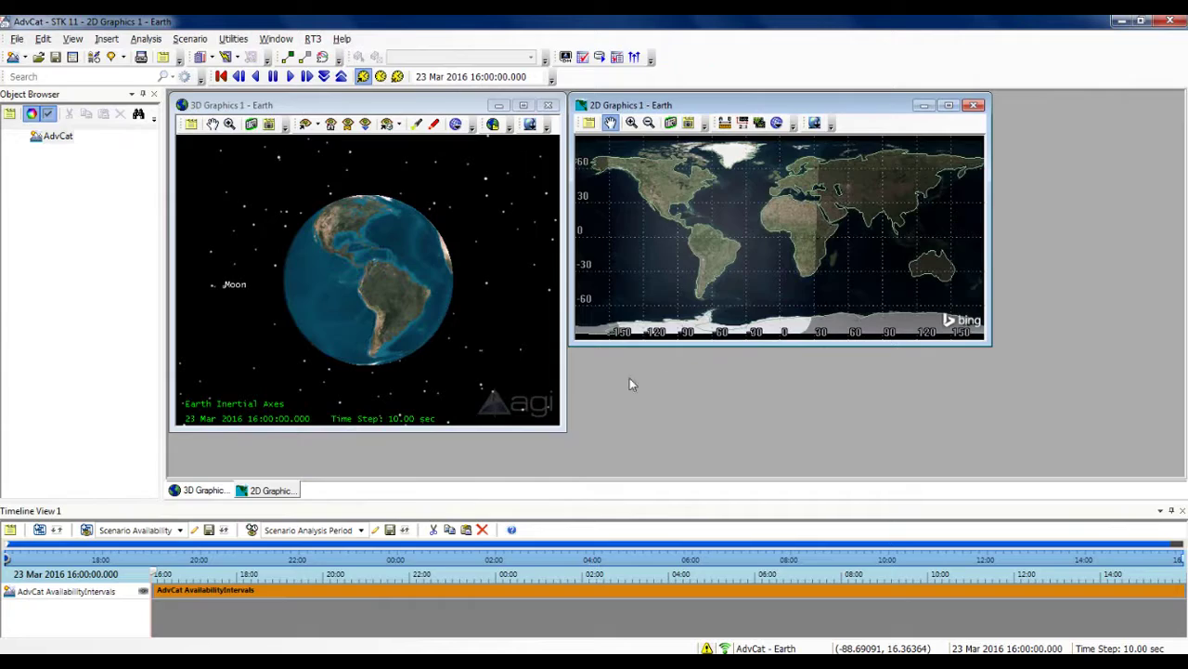
# Step: Download and apply the latest Satellite Databases update through Utilities > Data Update
pyautogui.click(233, 40)
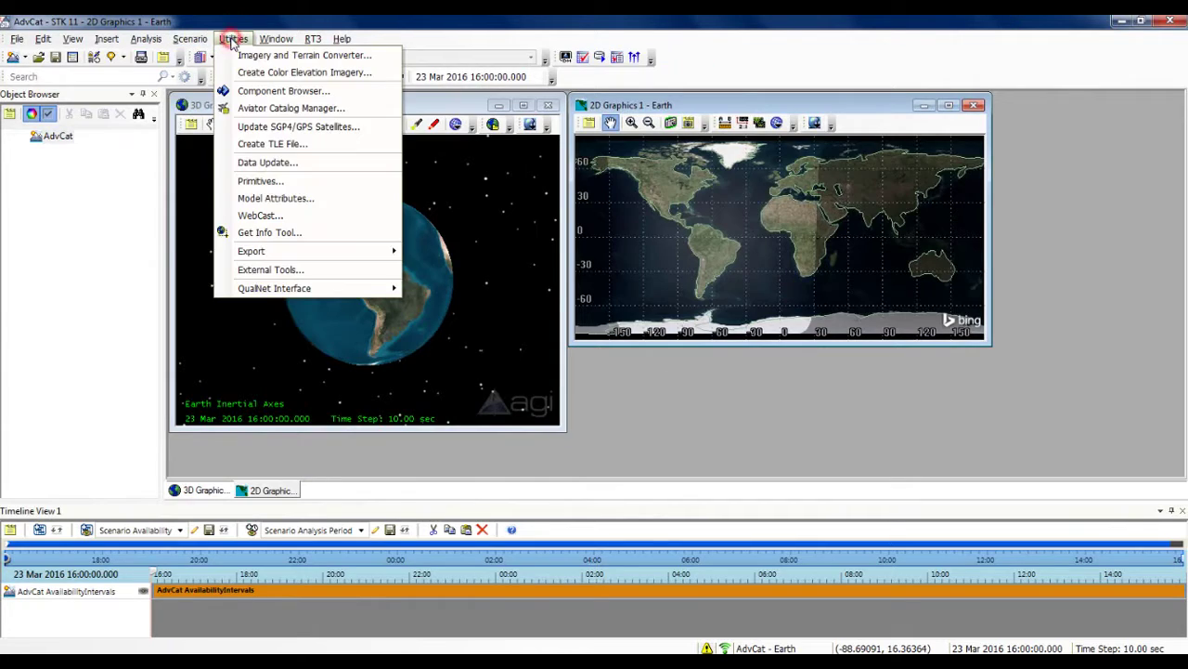
pyautogui.click(260, 161)
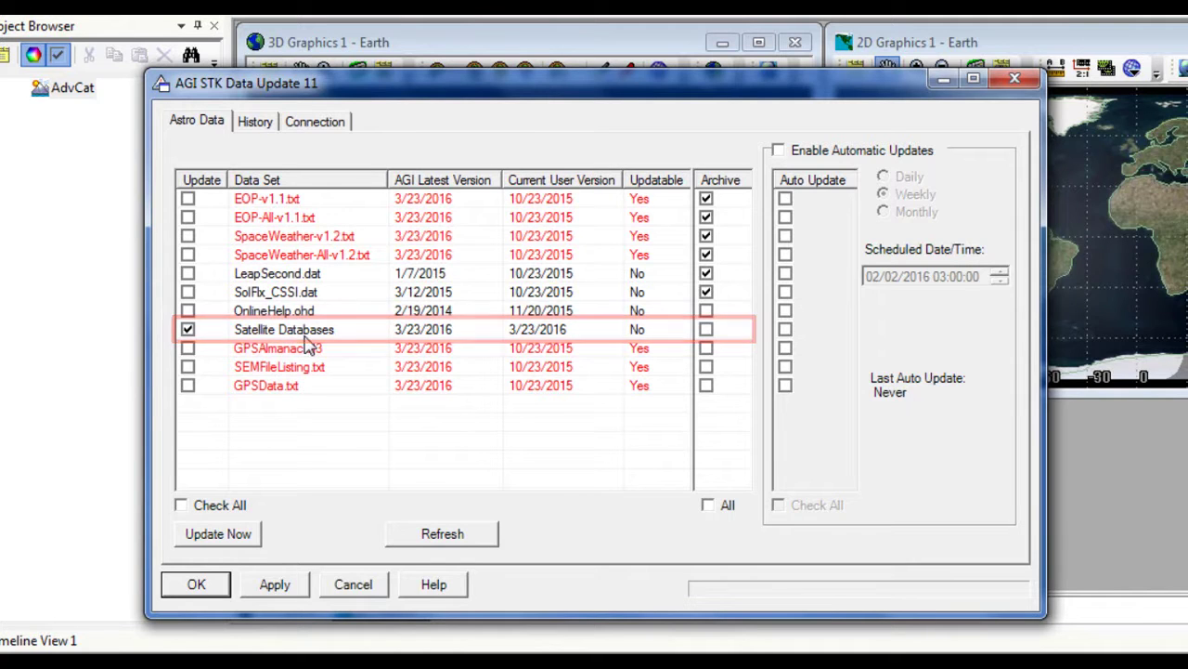
pyautogui.click(221, 537)
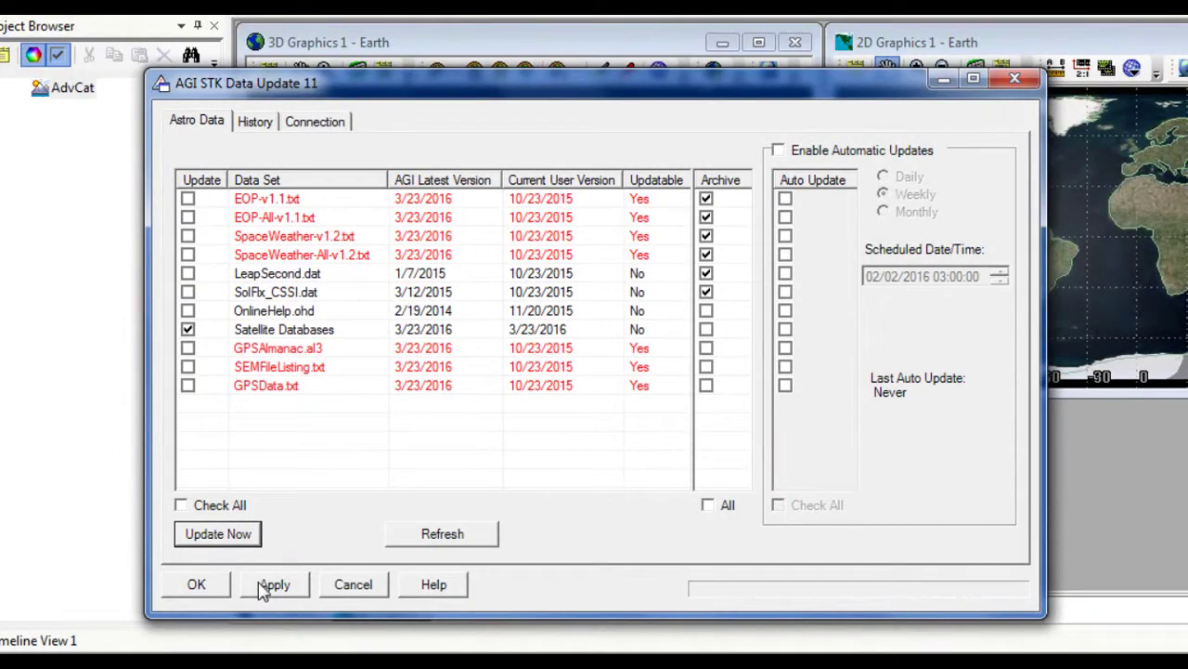
pyautogui.click(270, 584)
pyautogui.click(196, 584)
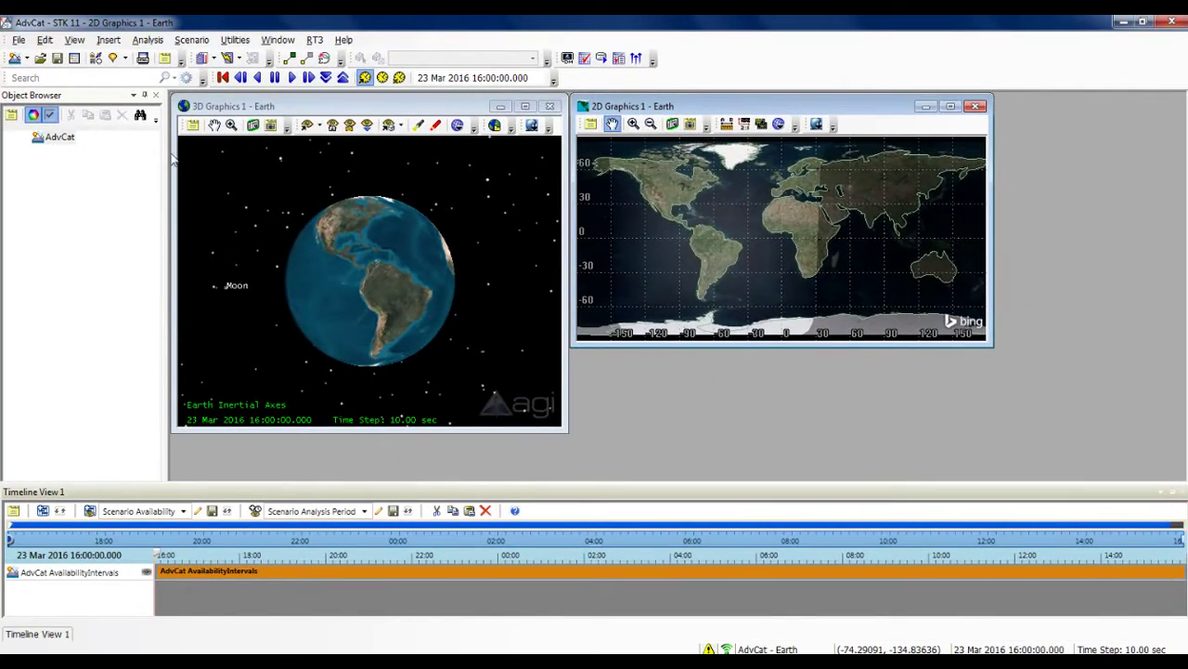
# Step: Begin inserting a new satellite from the Standard Object Database
pyautogui.click(108, 41)
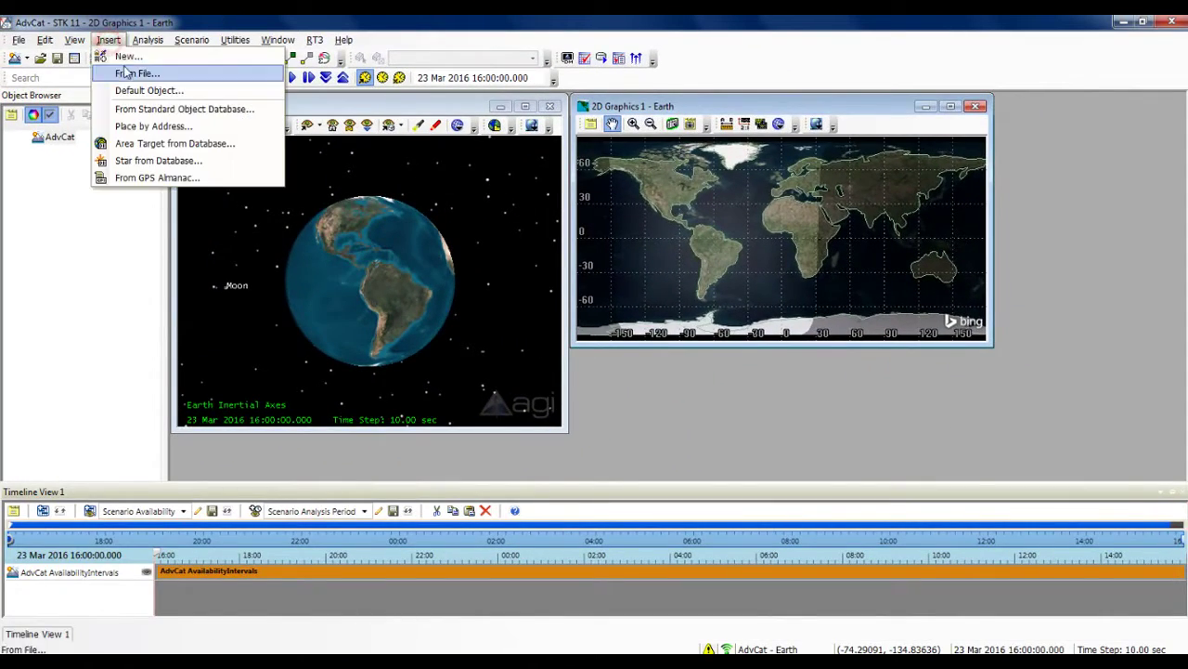
pyautogui.click(127, 57)
pyautogui.click(481, 308)
pyautogui.click(669, 229)
pyautogui.click(645, 445)
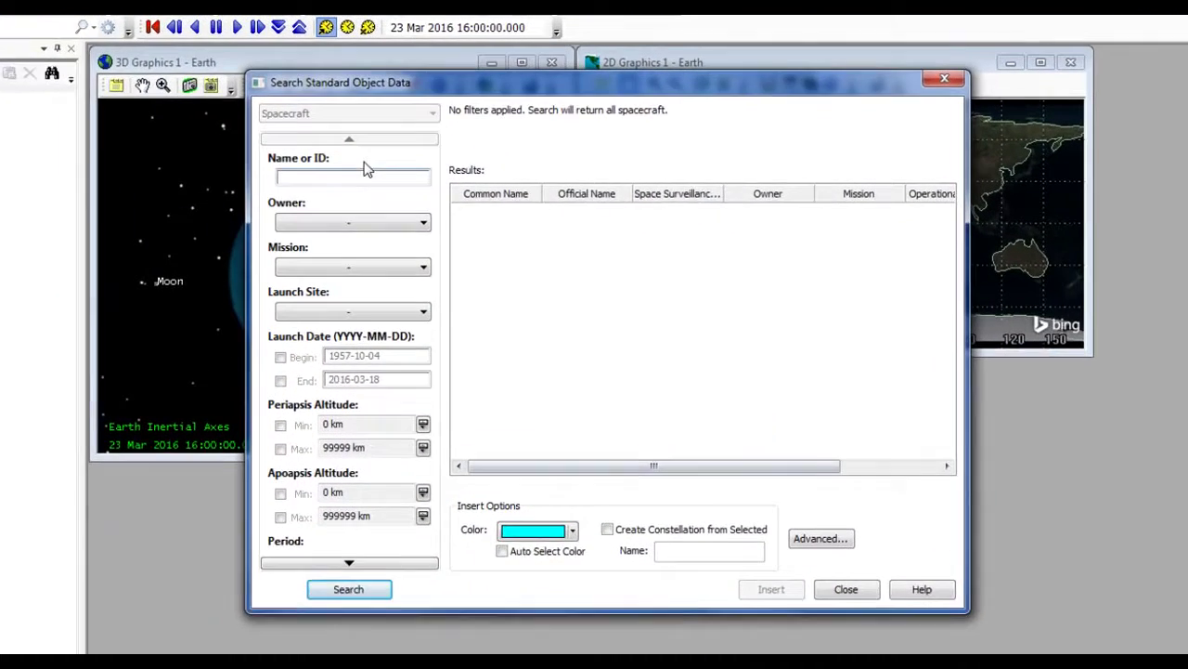
# Step: Search the database for 'worldview' and insert the WorldView-2 satellite (35946)
pyautogui.click(401, 197)
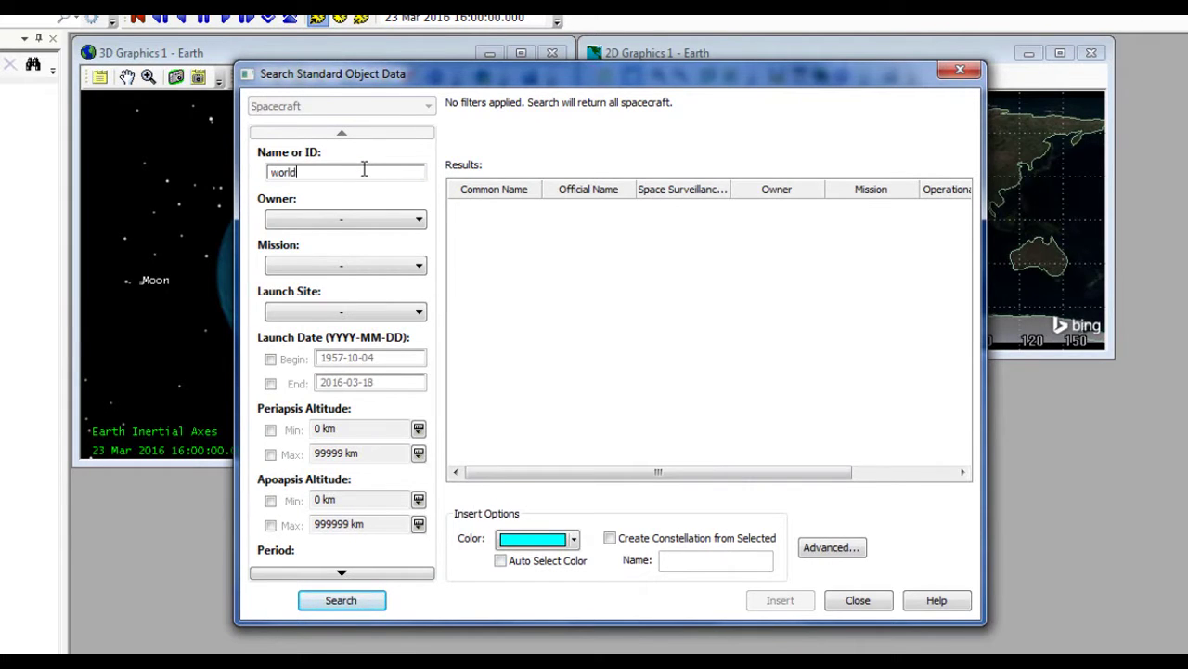
pyautogui.write('worldview')
pyautogui.click(351, 601)
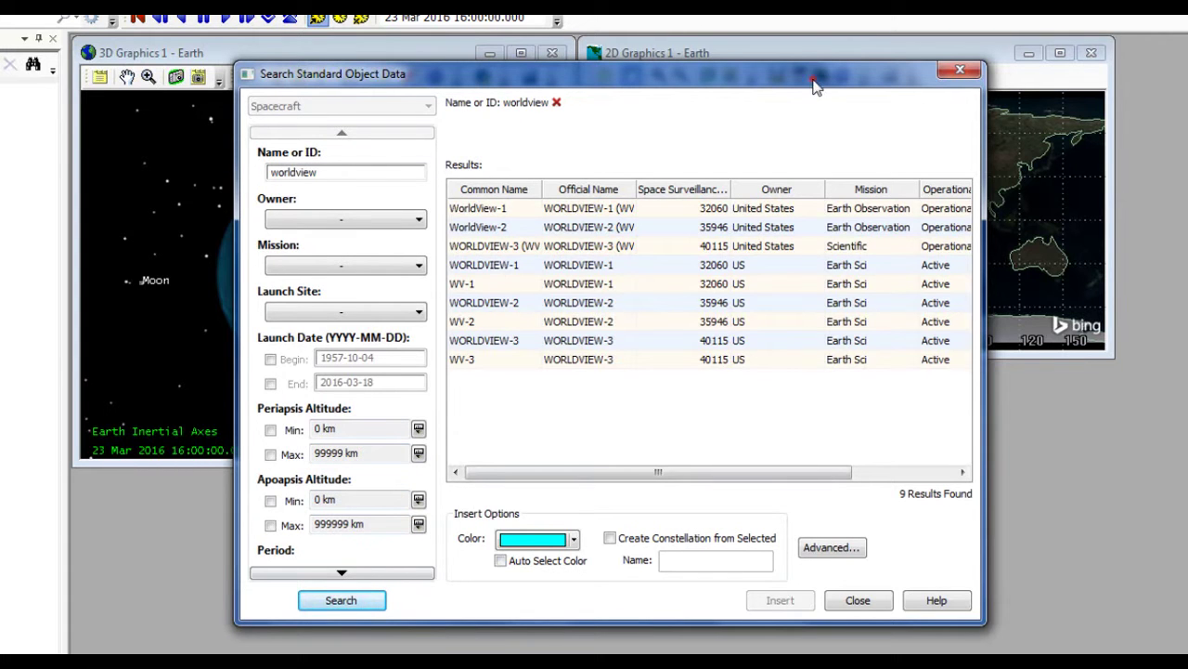
pyautogui.moveTo(813, 79); pyautogui.dragTo(605, 74)
pyautogui.moveTo(777, 246); pyautogui.dragTo(1091, 249)
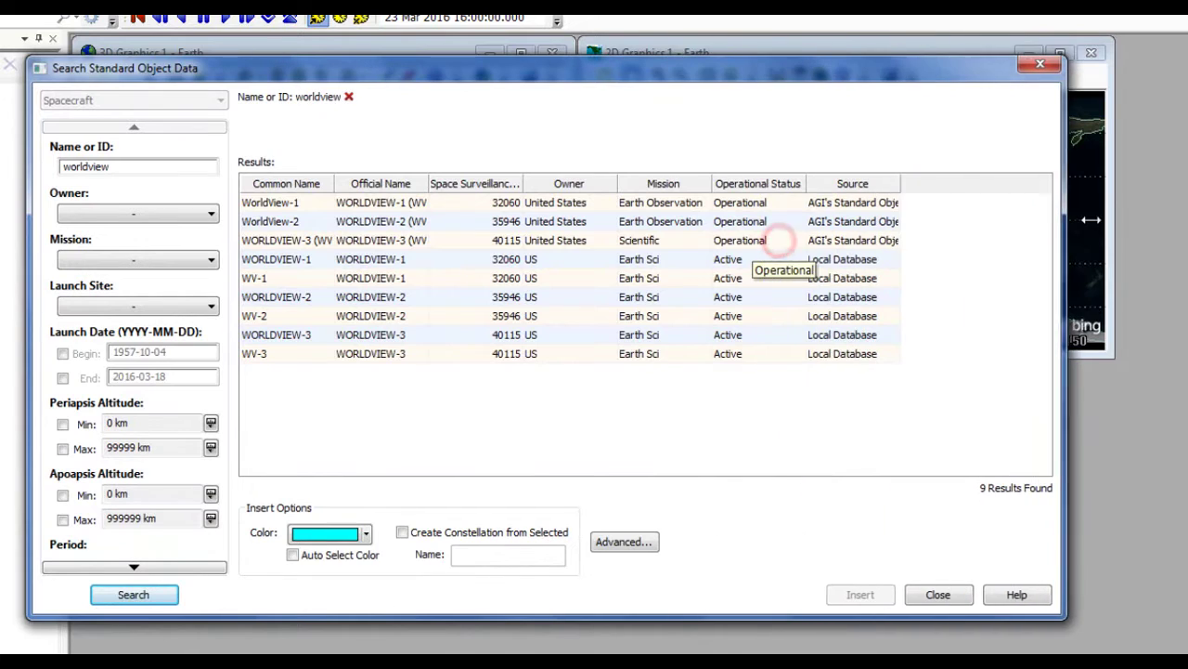
pyautogui.click(293, 228)
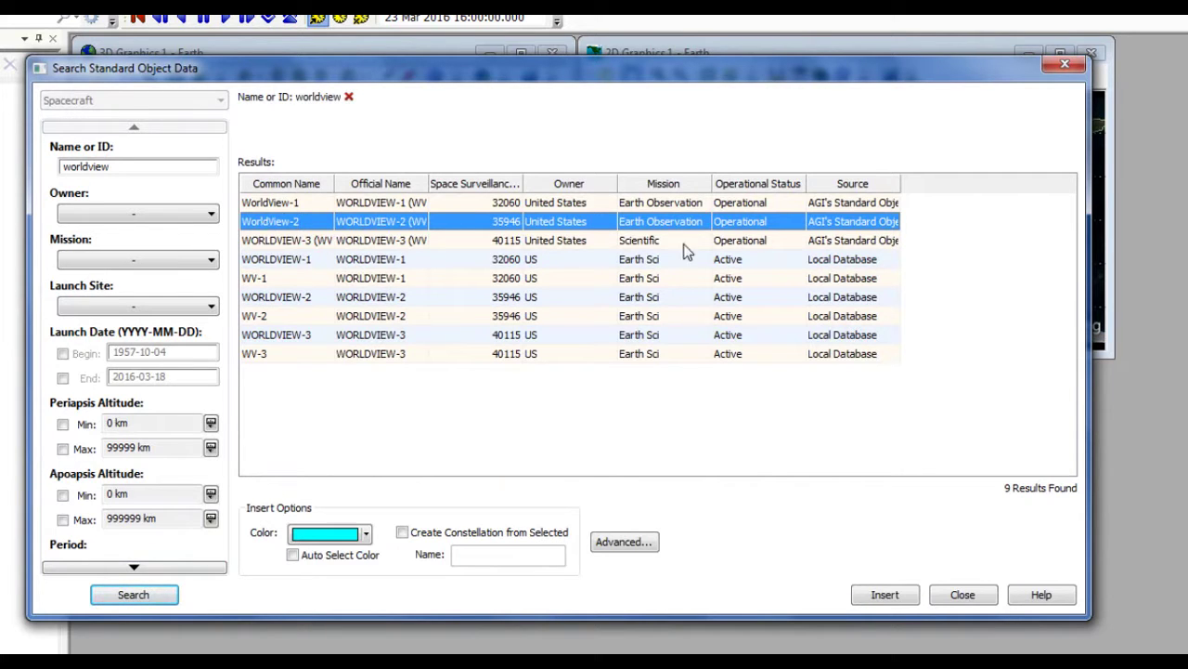
pyautogui.click(899, 596)
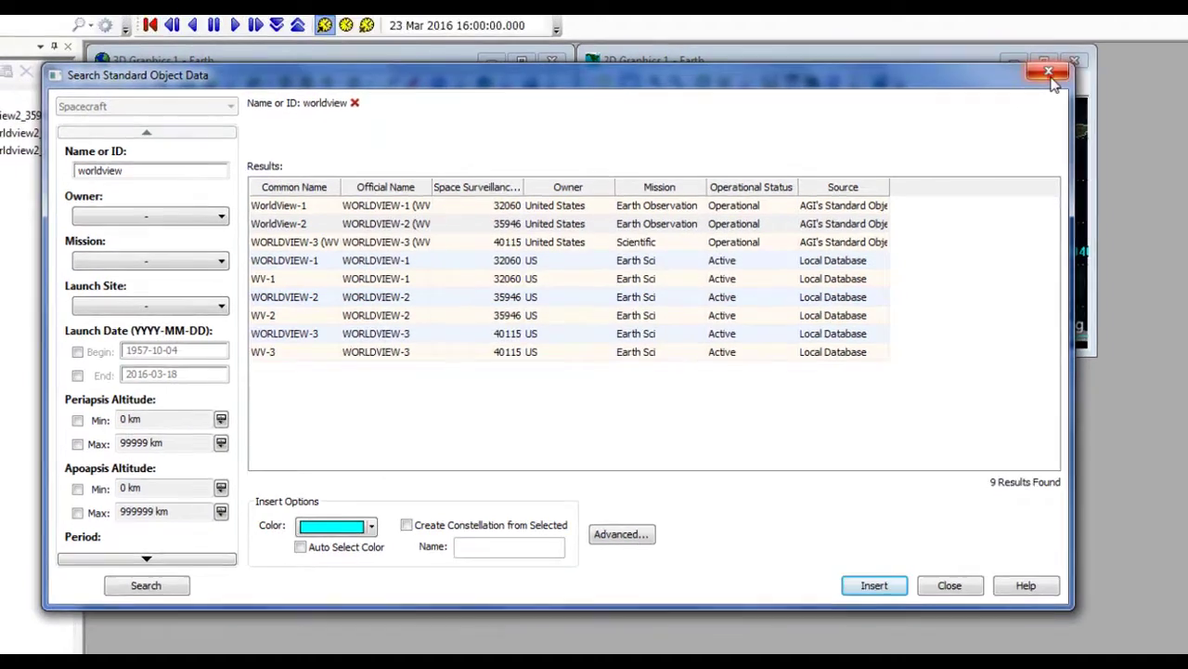
pyautogui.click(1049, 72)
# Step: Close the insertion window and the 2D map, leaving 3D Graphics maximized
pyautogui.click(702, 443)
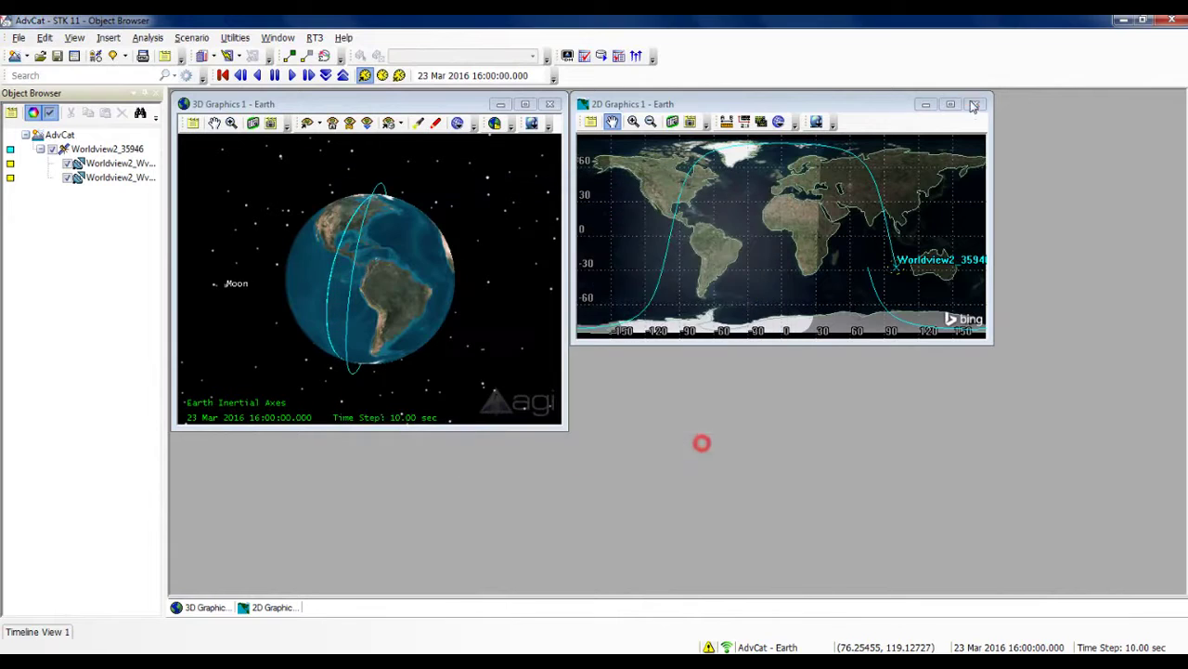
pyautogui.click(974, 105)
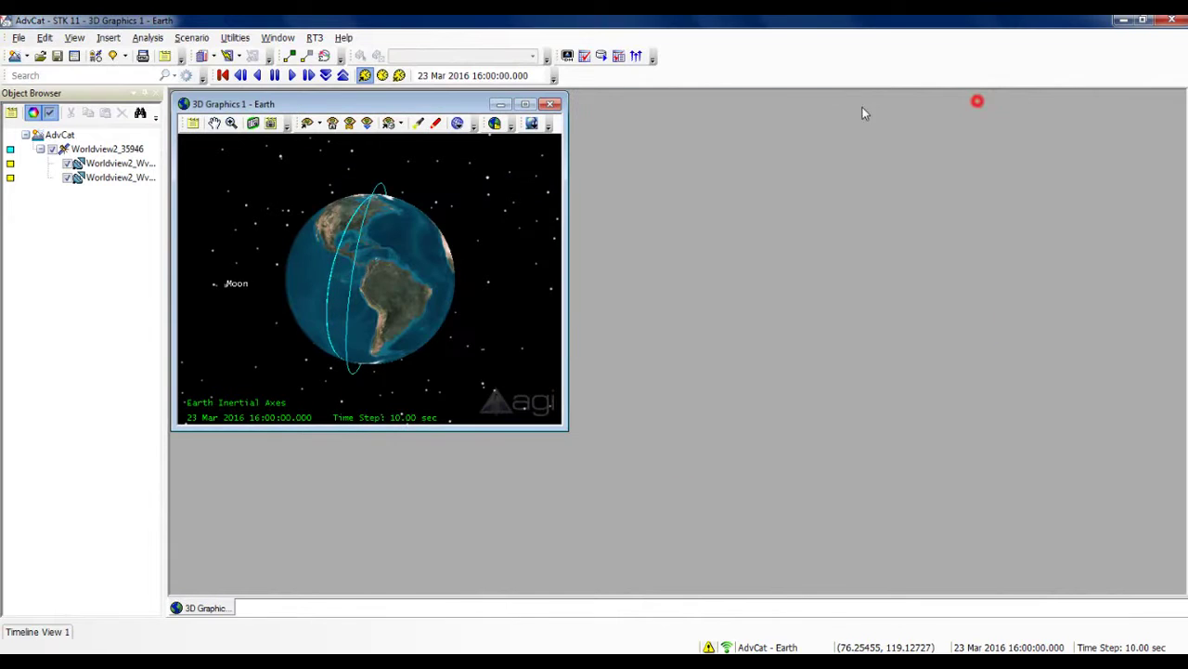
pyautogui.click(526, 103)
# Step: Zoom the 3D view to Worldview2_35946 and orbit in close on its sensor cone
pyautogui.moveTo(595, 325); pyautogui.dragTo(715, 436)
pyautogui.rightClick(107, 149)
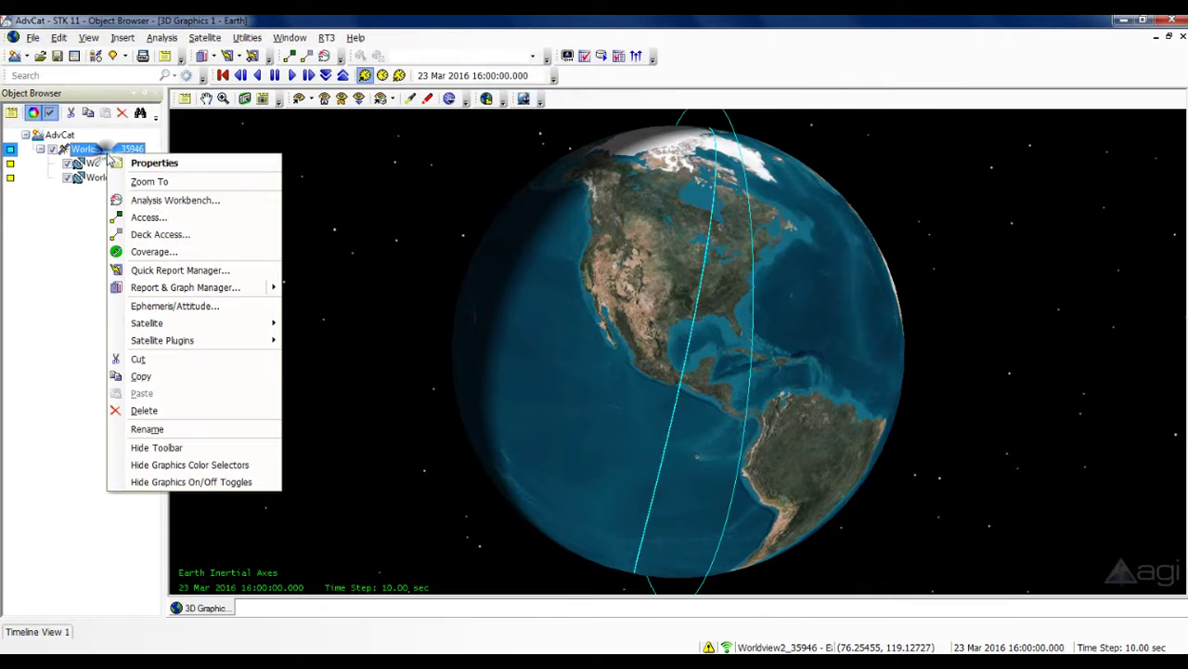
pyautogui.click(148, 181)
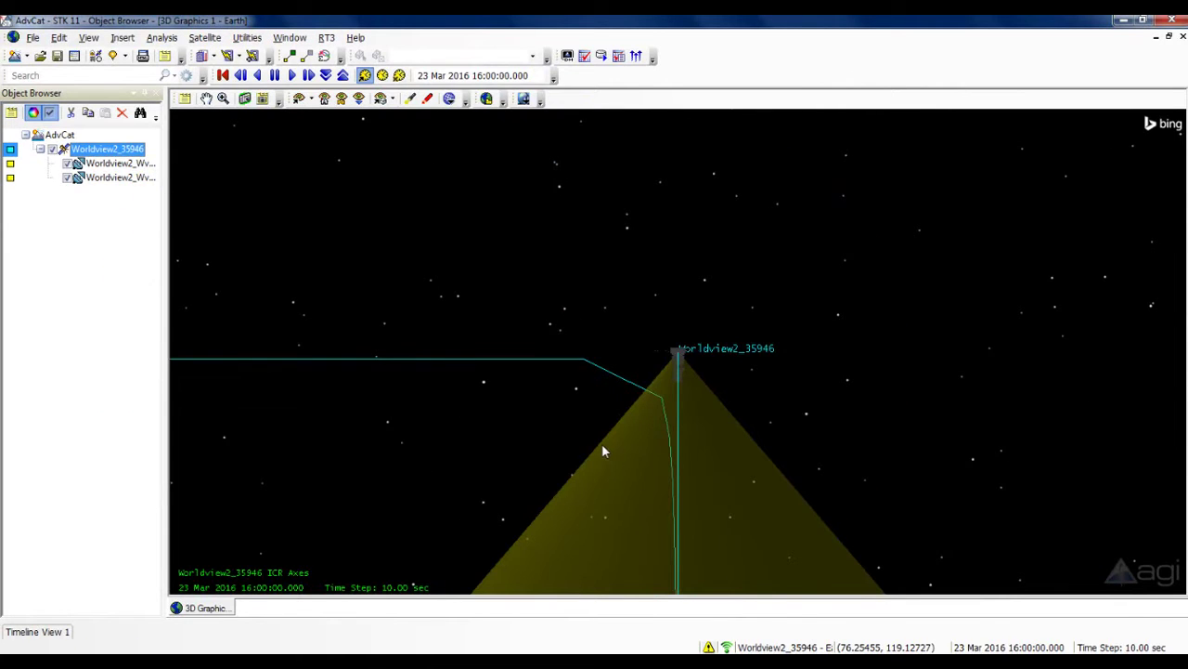
pyautogui.moveTo(604, 445); pyautogui.dragTo(691, 463)
pyautogui.moveTo(691, 464); pyautogui.dragTo(702, 507, button='right')
pyautogui.moveTo(703, 507)
pyautogui.mouseDown()
pyautogui.moveTo(660, 517)
pyautogui.moveTo(739, 530)
pyautogui.mouseUp()
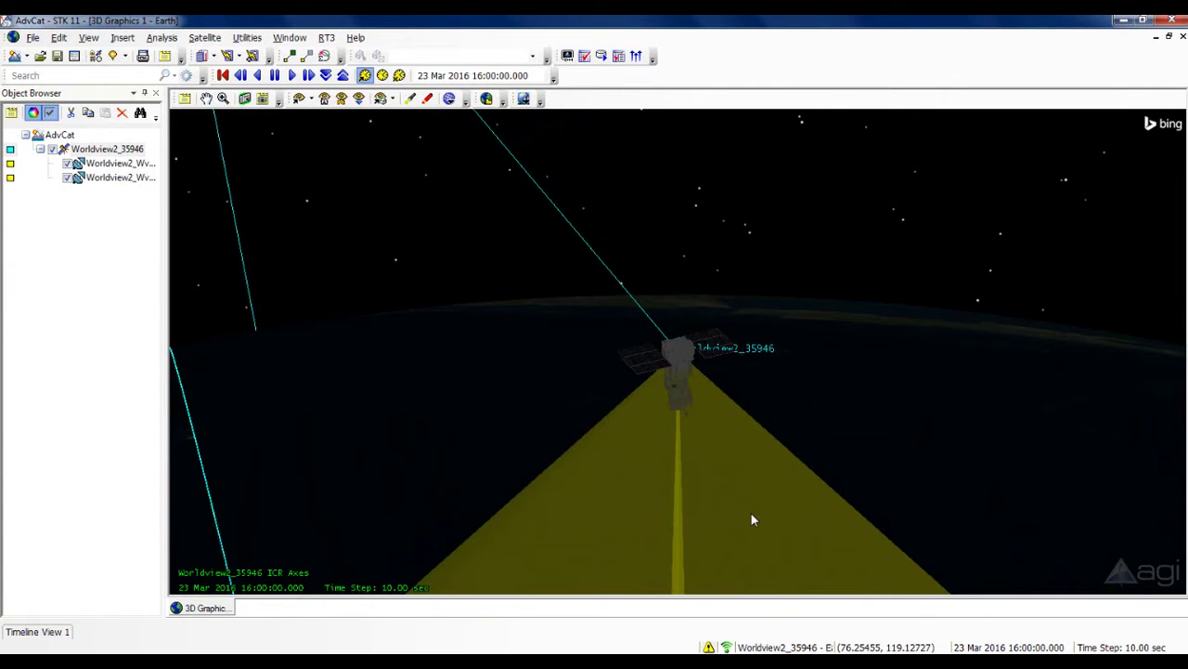
# Step: Insert a new AdvCAT object, choosing to define its properties
pyautogui.click(123, 37)
pyautogui.click(142, 55)
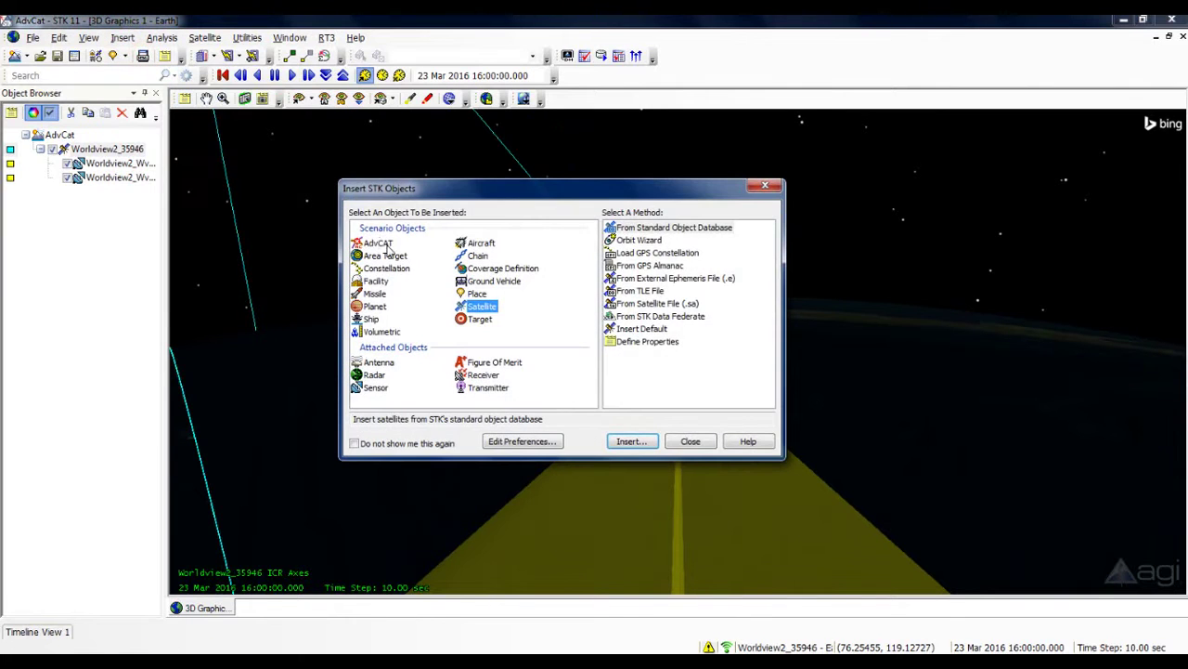
pyautogui.click(378, 242)
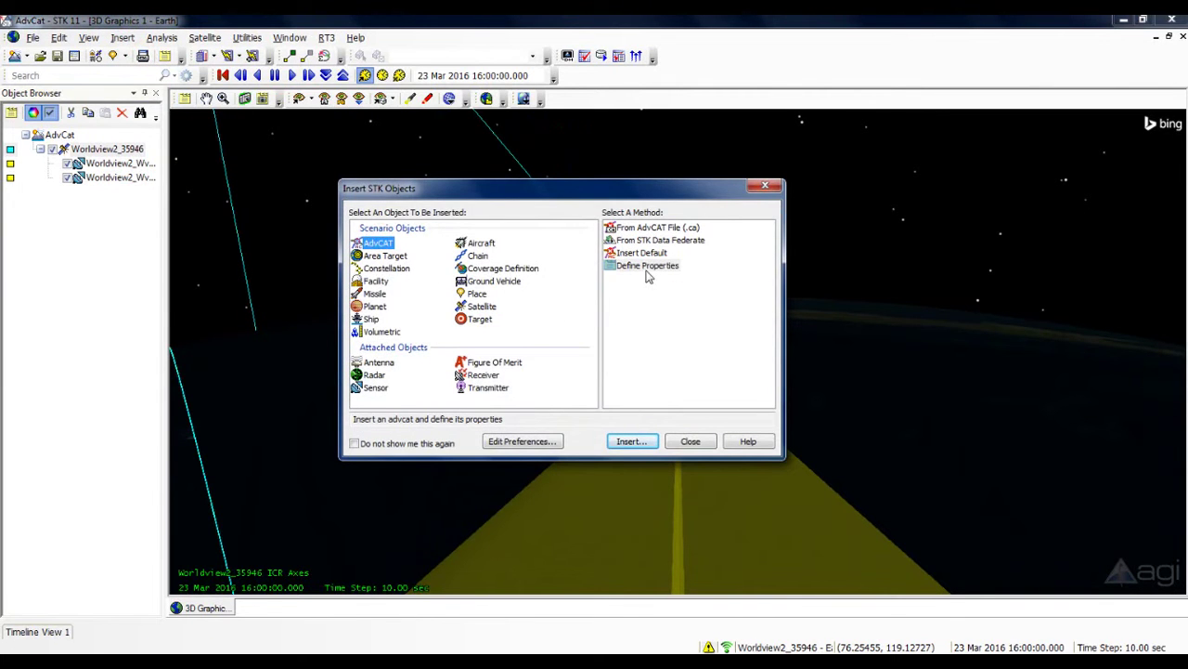
pyautogui.click(646, 269)
pyautogui.click(631, 442)
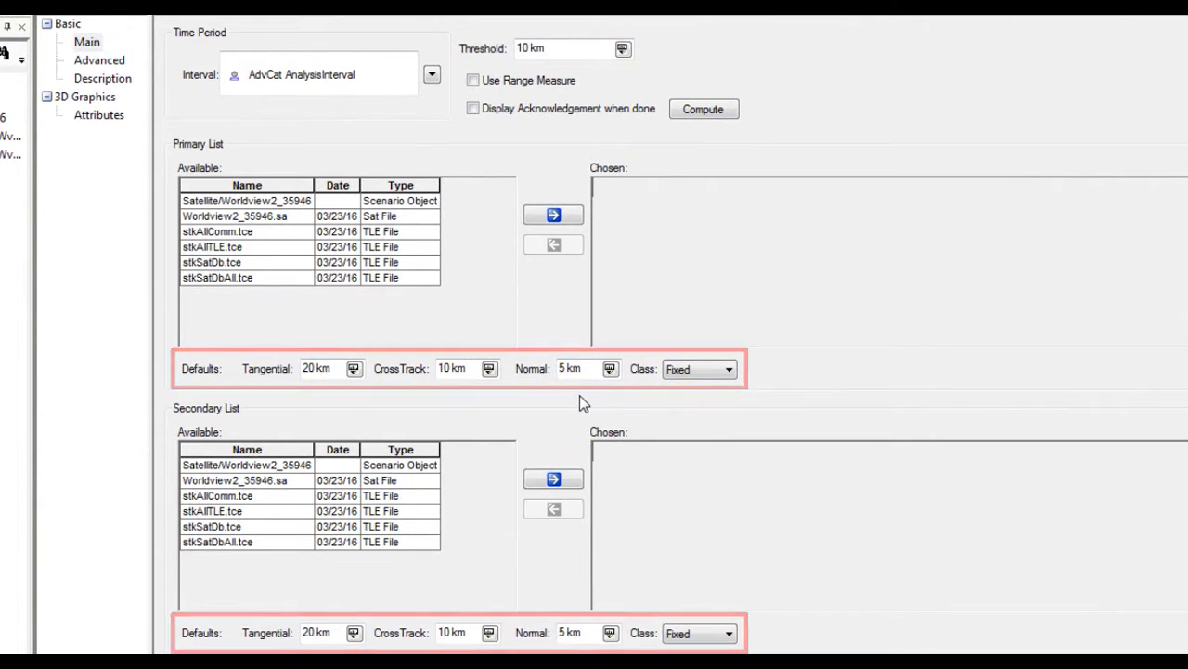
# Step: Set Worldview2_35946.sa as primary and stkAllTLE.tce as secondary, then compute close approaches
pyautogui.click(267, 216)
pyautogui.click(543, 219)
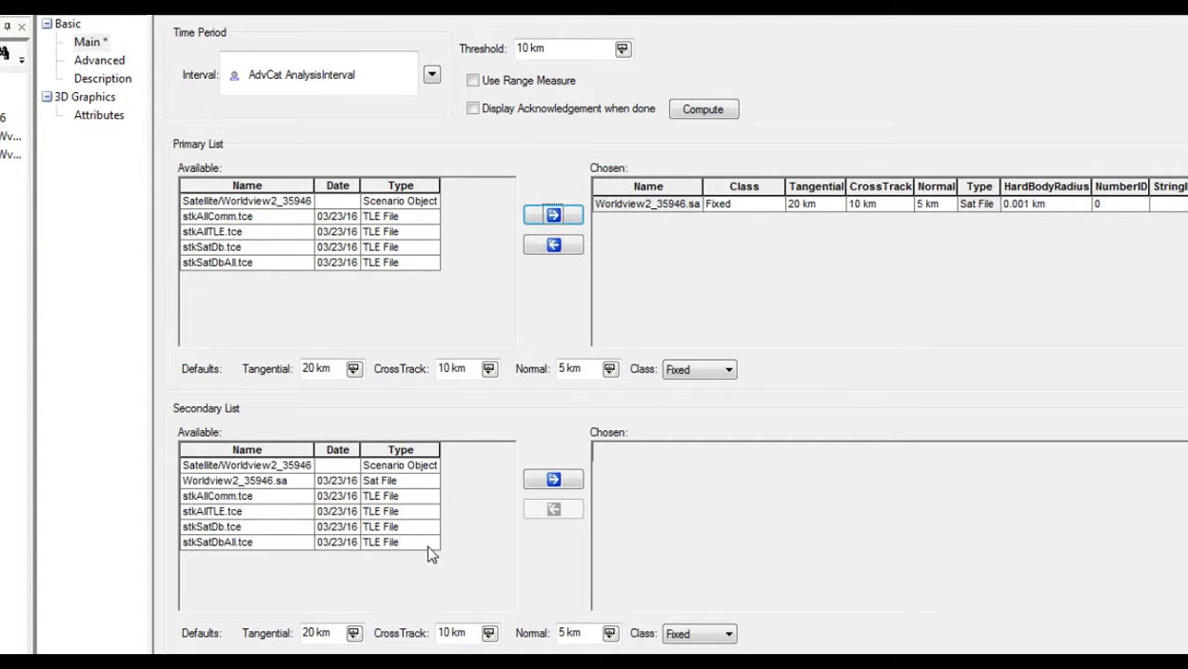
pyautogui.click(247, 514)
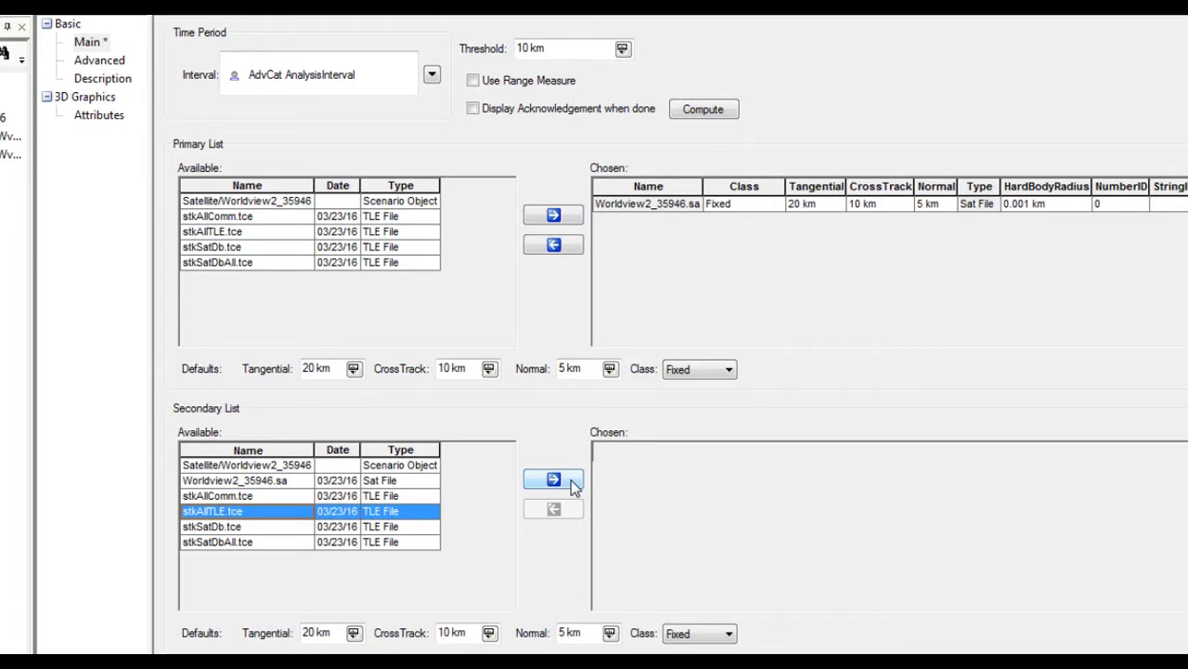
pyautogui.click(555, 479)
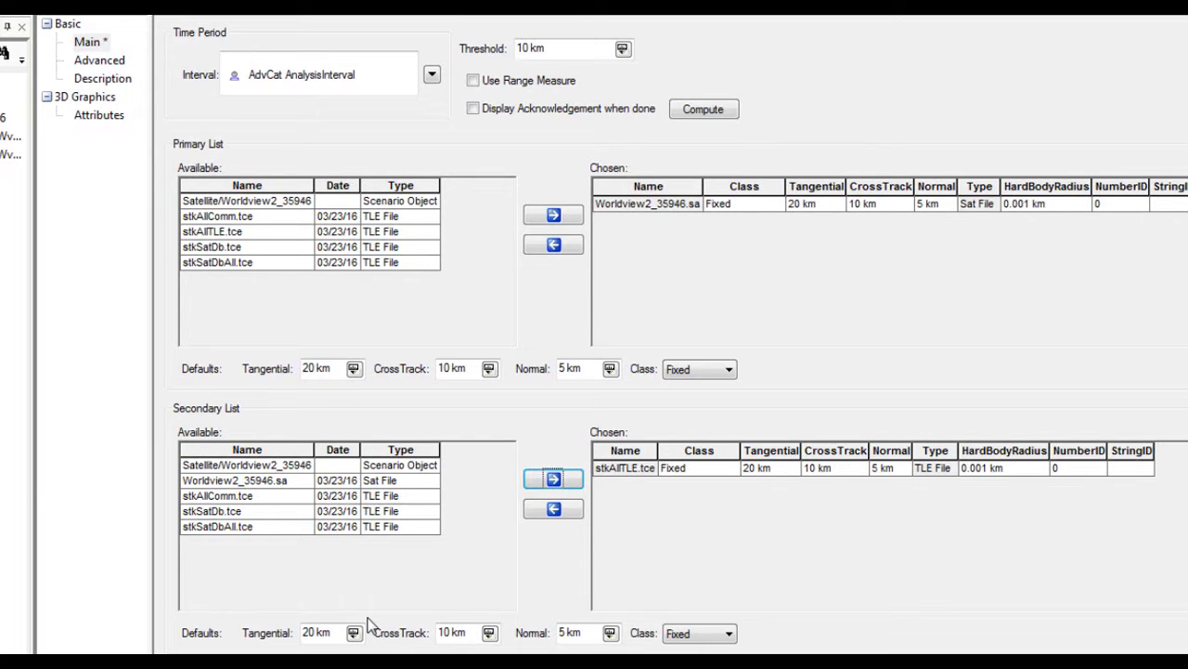
pyautogui.click(706, 116)
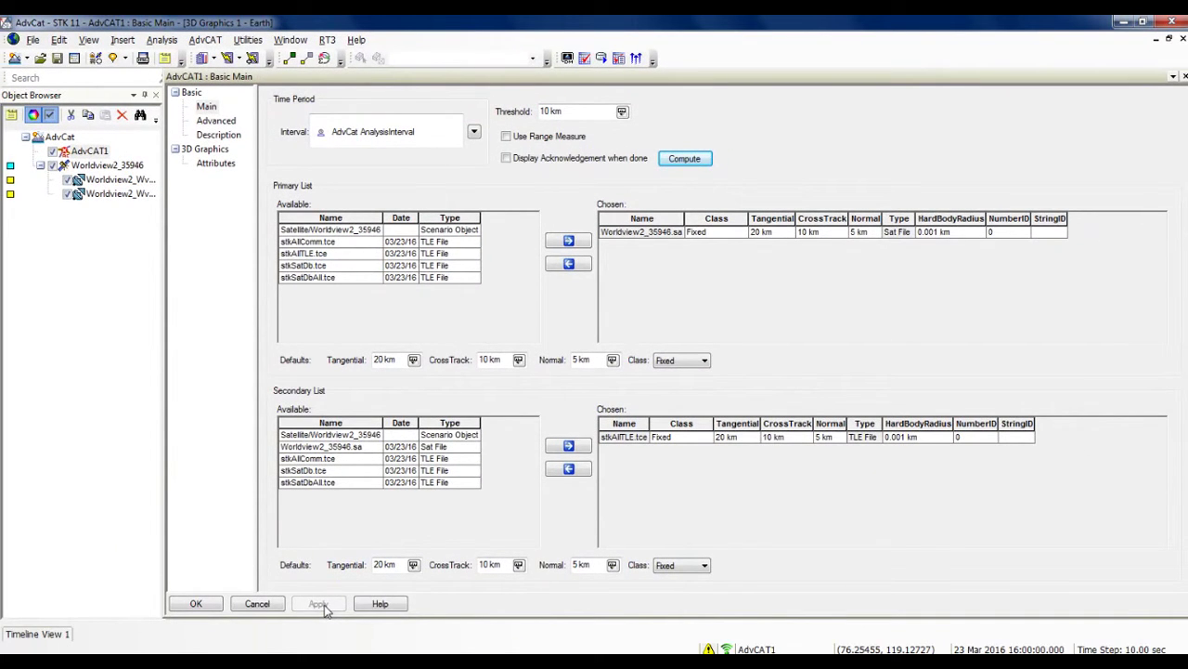
# Step: Apply the AdvCAT1 settings, reset the animation, and zoom out to the green threat ellipsoid
pyautogui.click(196, 604)
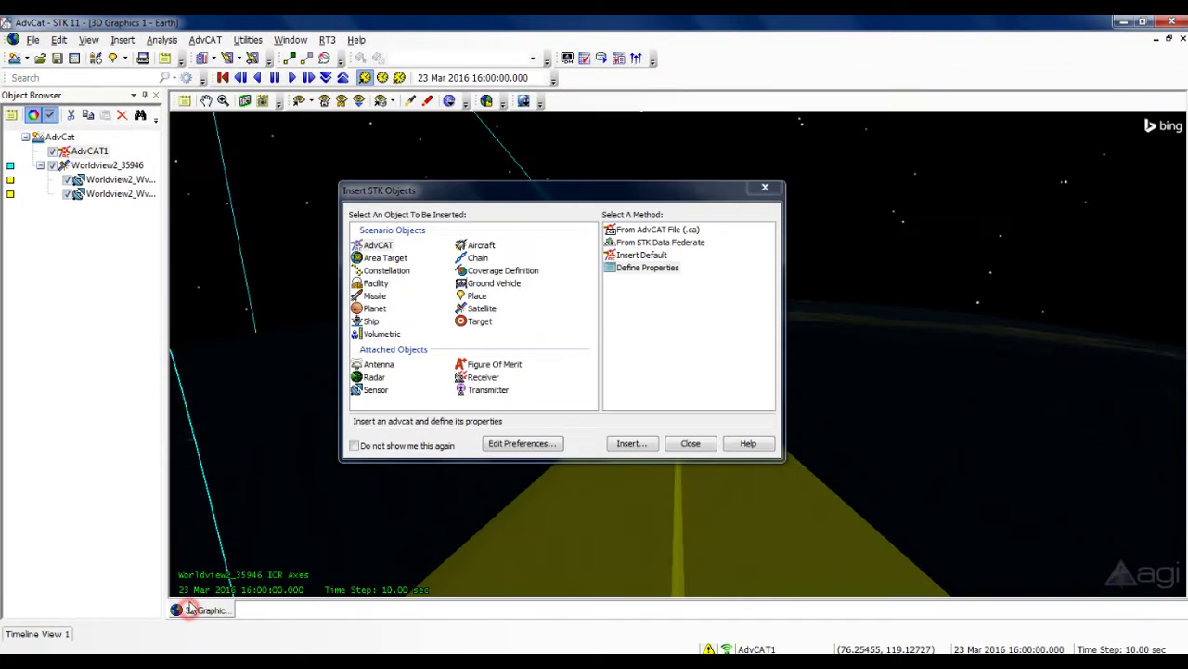
pyautogui.click(690, 443)
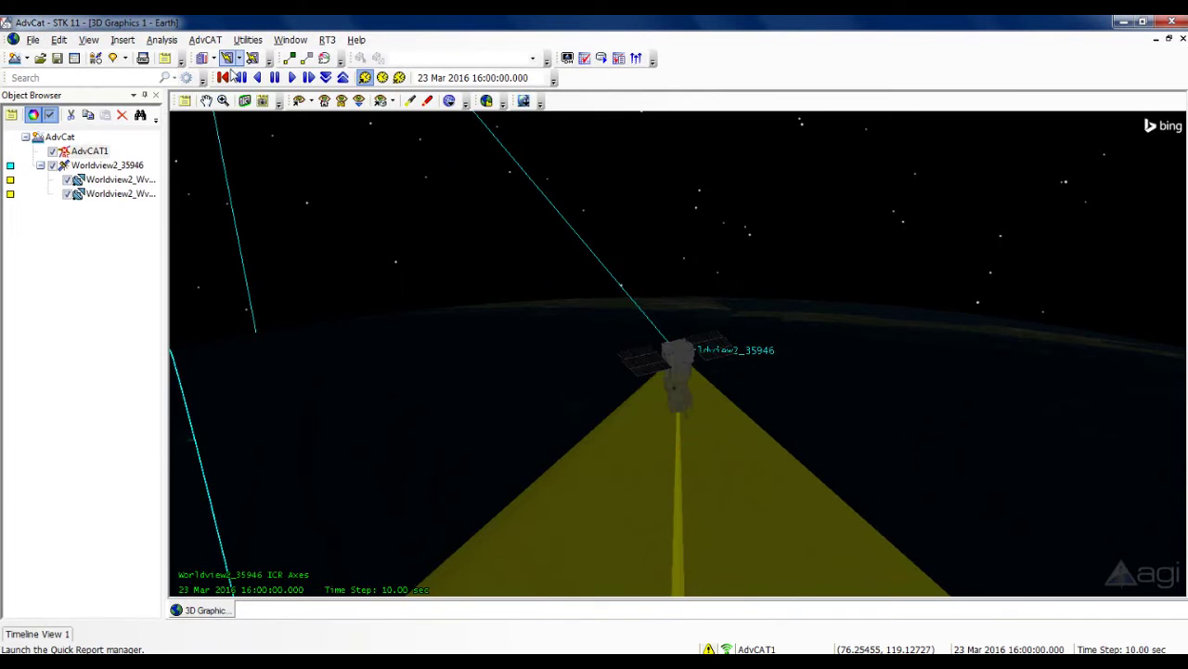
pyautogui.click(225, 78)
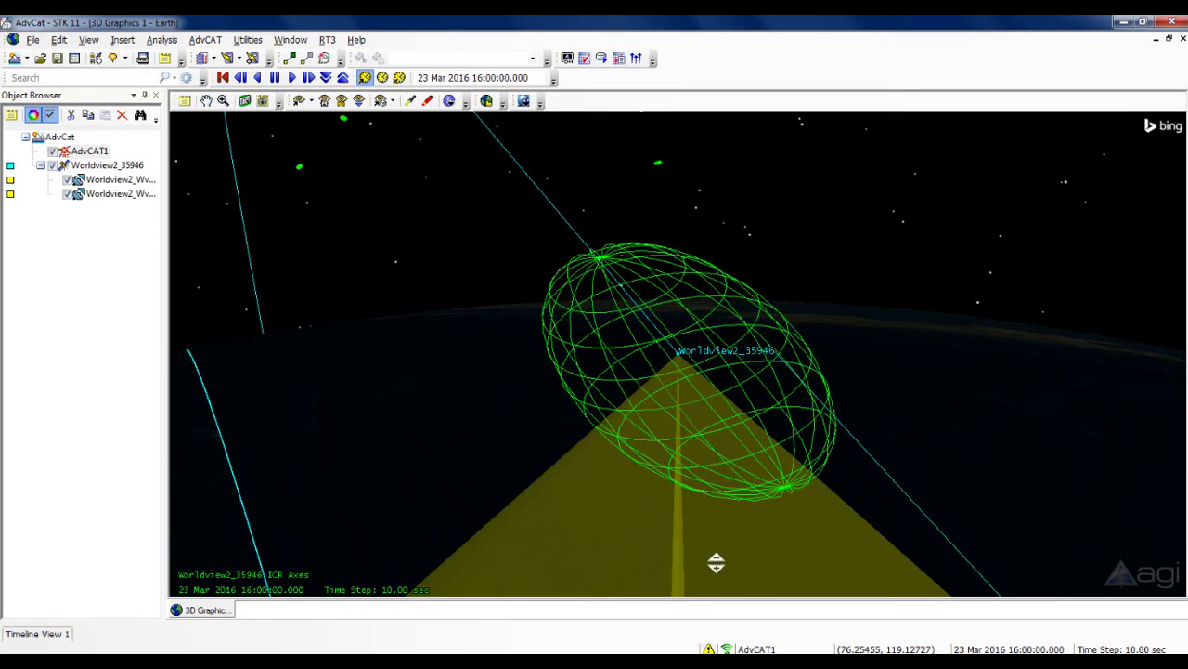
pyautogui.moveTo(714, 550); pyautogui.dragTo(712, 541, button='right')
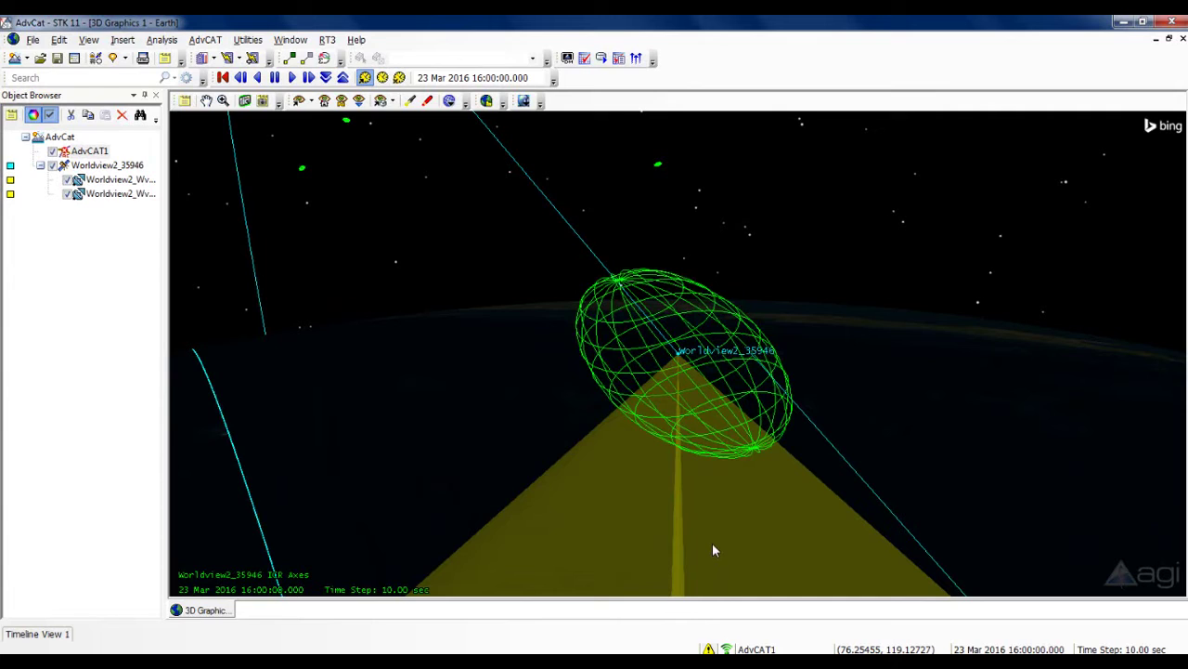
# Step: Generate the AdvCAT1 Close Approach By Min Sep report from the Report & Graph Manager
pyautogui.rightClick(85, 154)
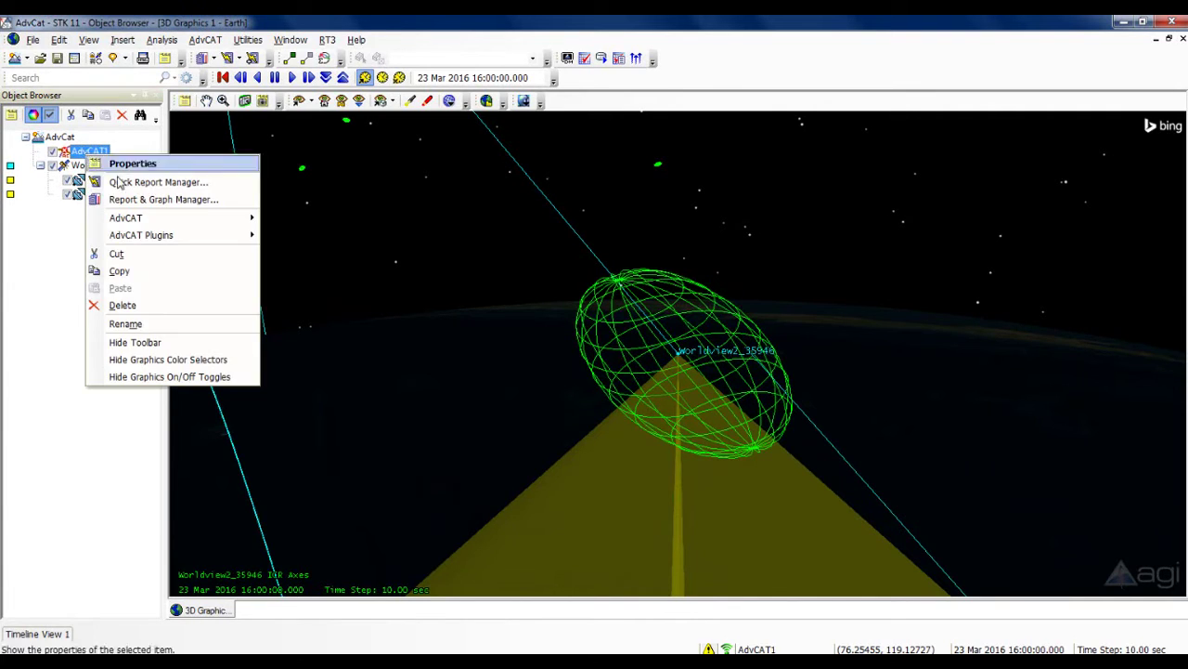
pyautogui.click(181, 201)
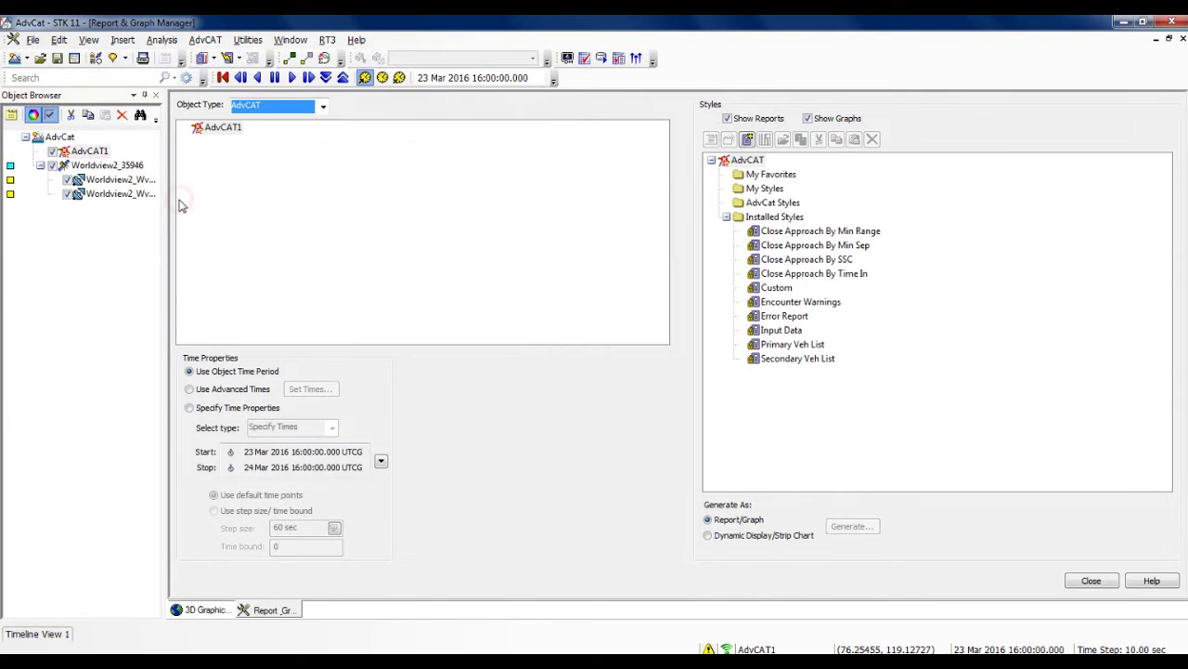
pyautogui.click(223, 127)
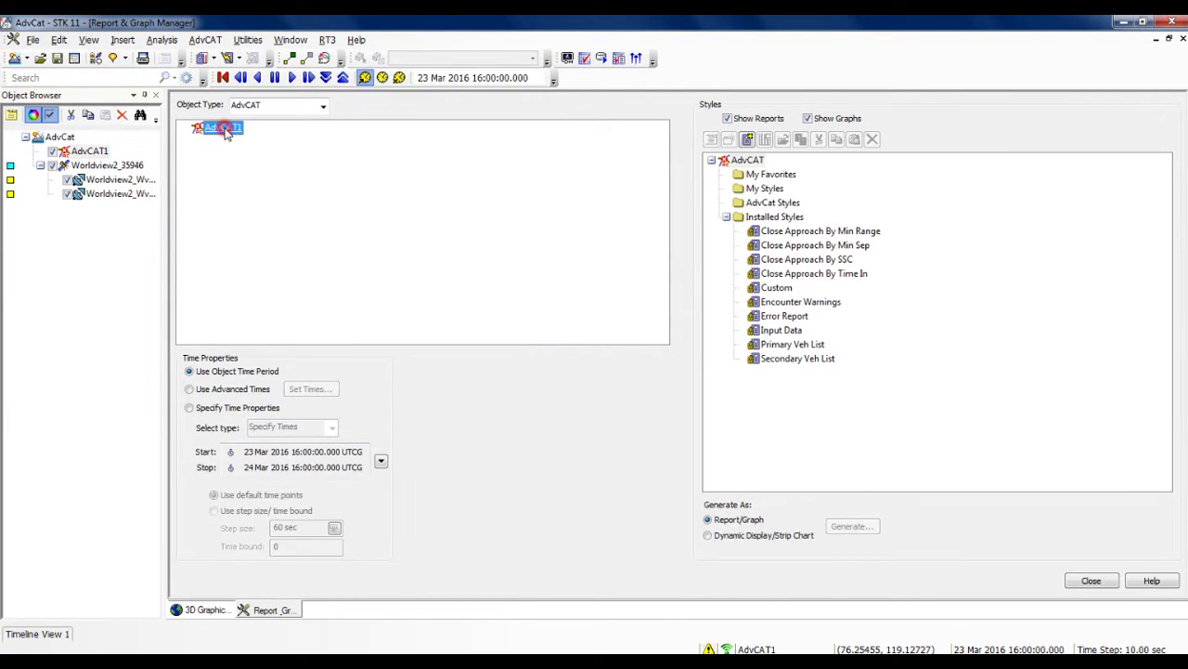
pyautogui.click(847, 251)
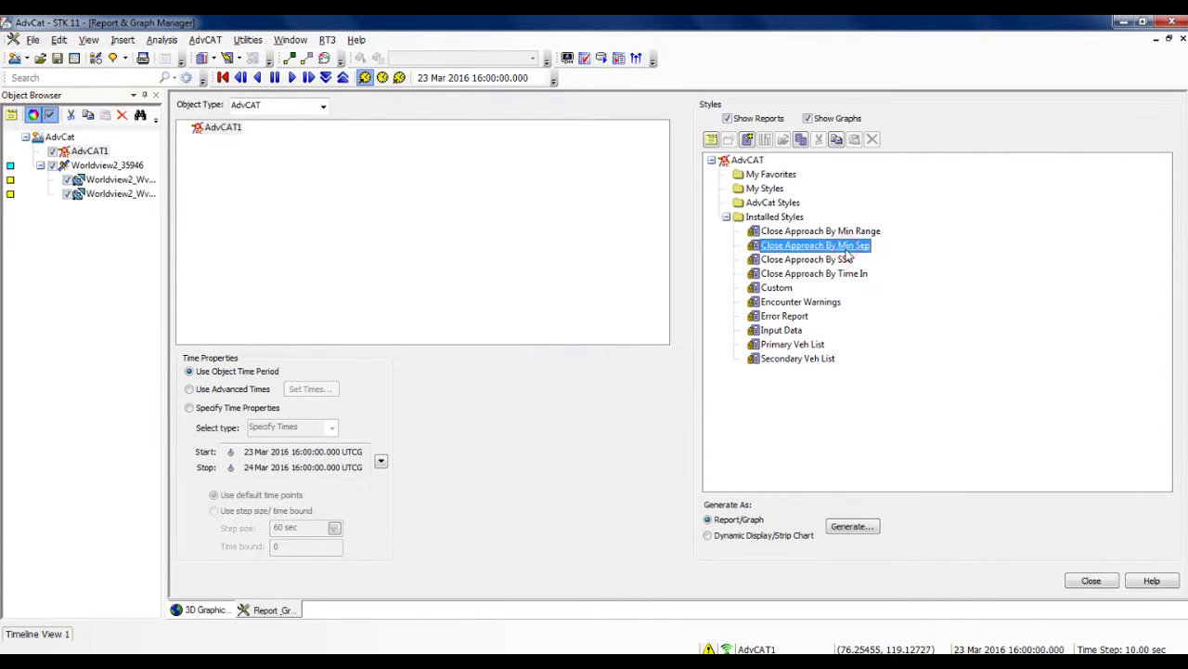
pyautogui.click(712, 140)
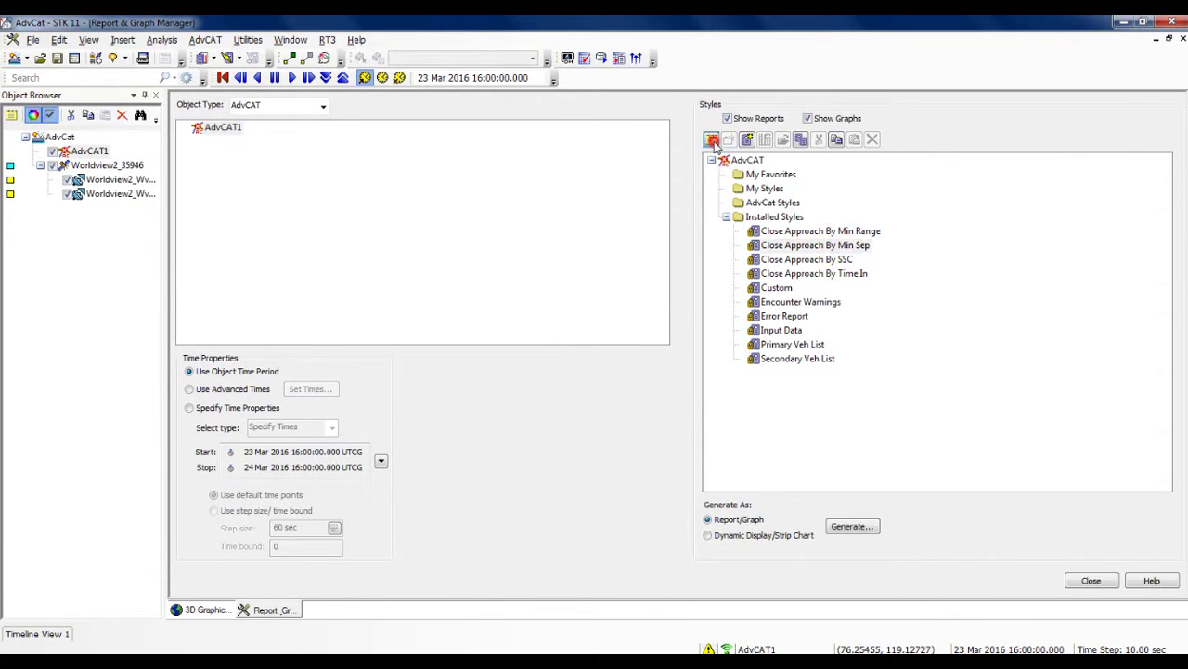
pyautogui.click(853, 526)
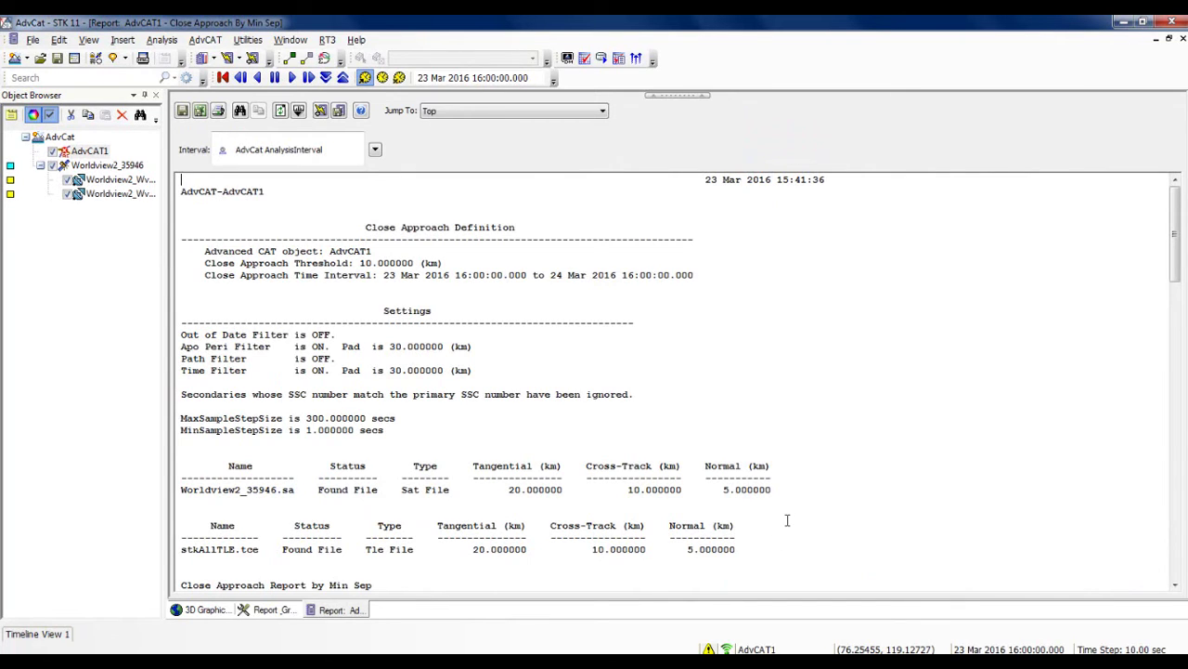
# Step: Scroll the report to the Min Sep table, e.g. tle 13149 at 3.437757 km minimum range
pyautogui.scroll(-7, 788, 520)
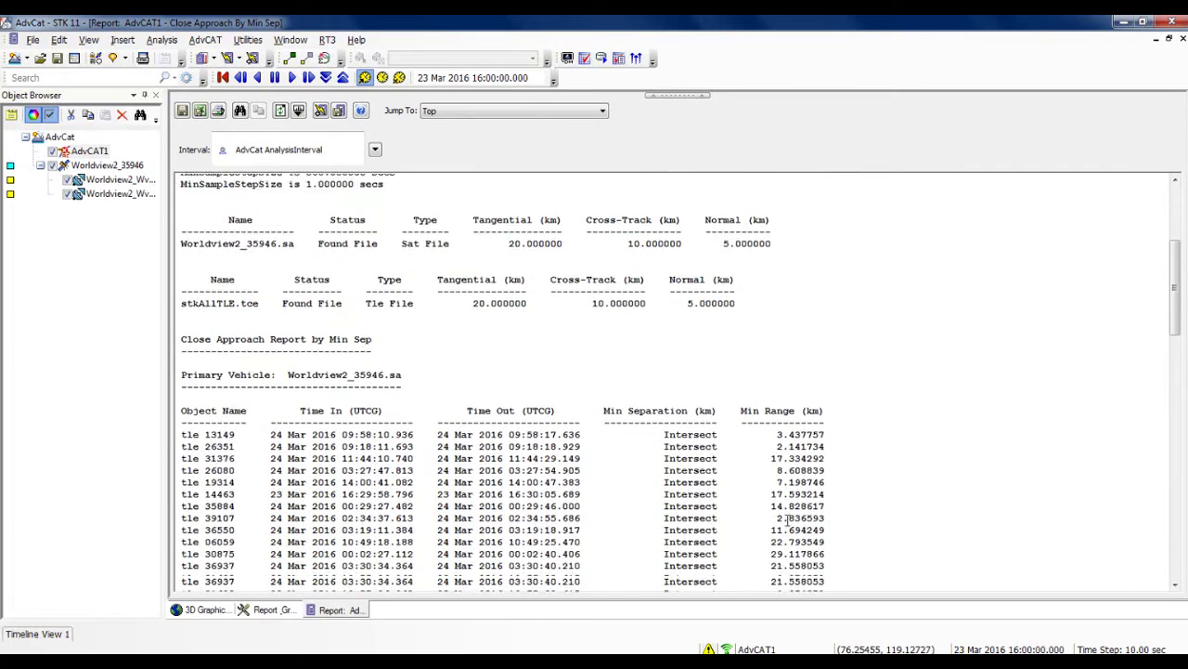
pyautogui.scroll(-3, 787, 520)
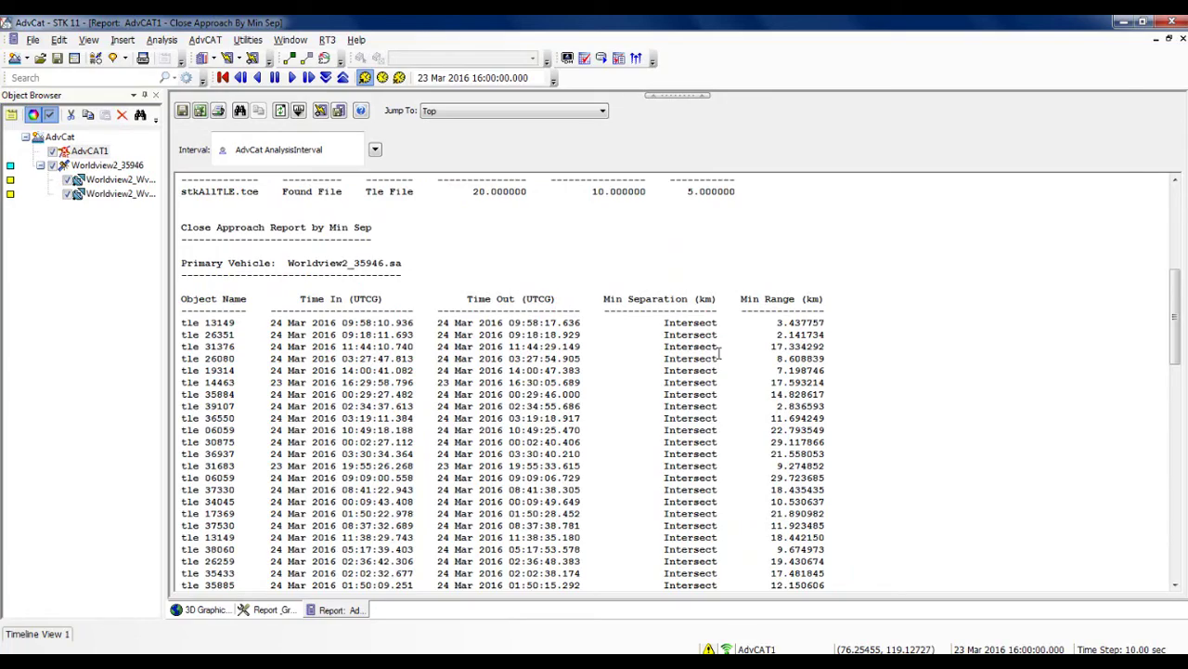
# Step: Set the animation time to the first conjunction's Time In value
pyautogui.click(331, 322)
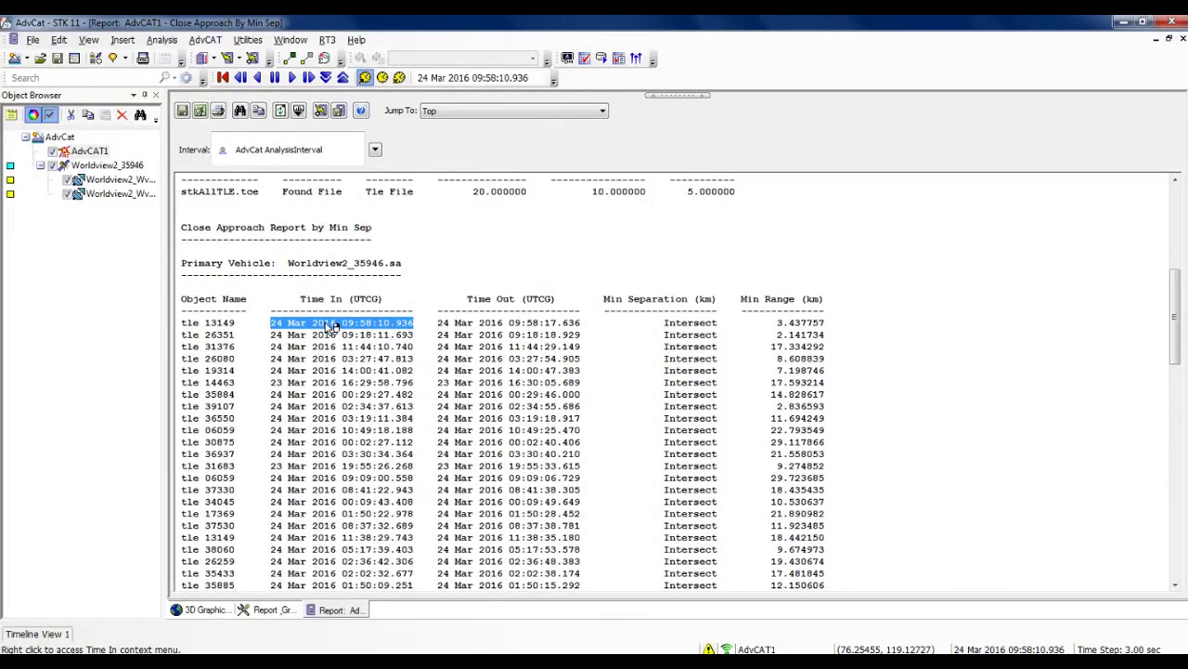
pyautogui.rightClick(331, 325)
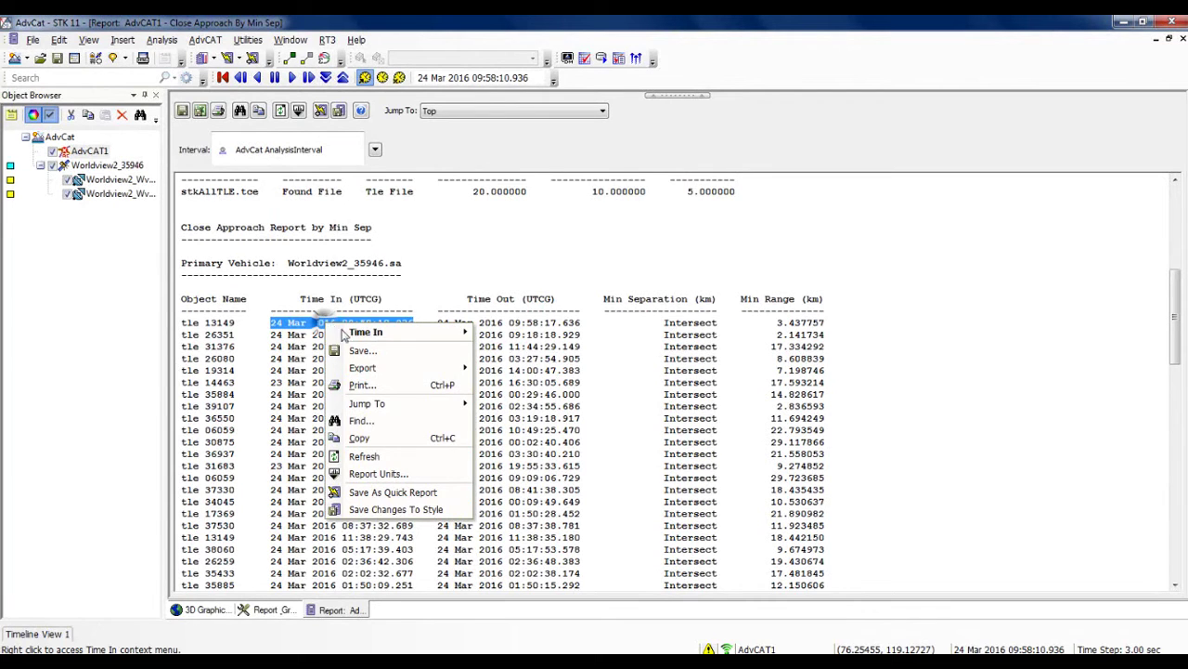
pyautogui.moveTo(358, 340)
pyautogui.click(585, 367)
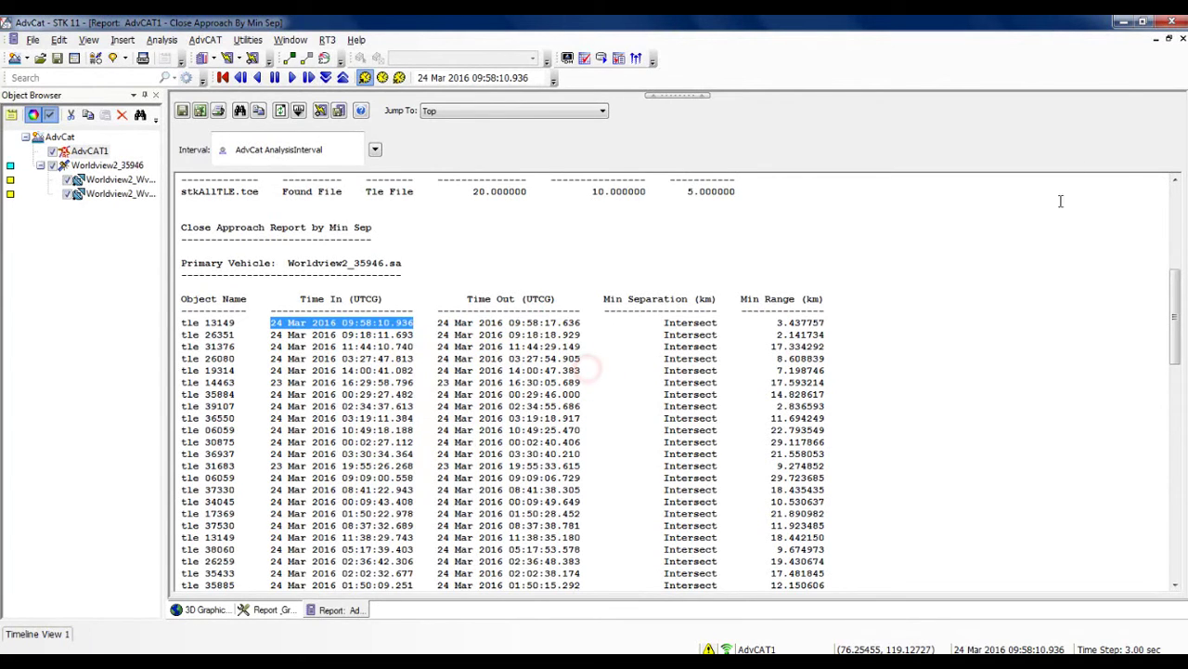
# Step: Maximize 3D Graphics and step forward to 24 Mar 2016 09:58:13.936, showing red ellipsoids
pyautogui.click(1169, 39)
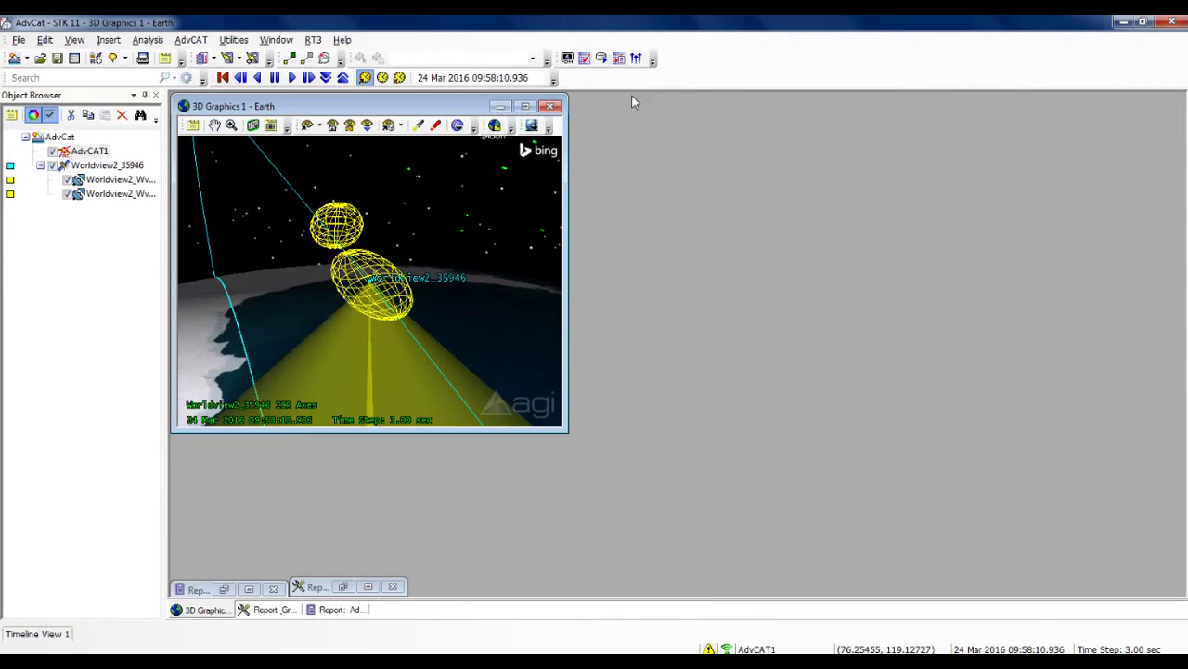
pyautogui.click(526, 107)
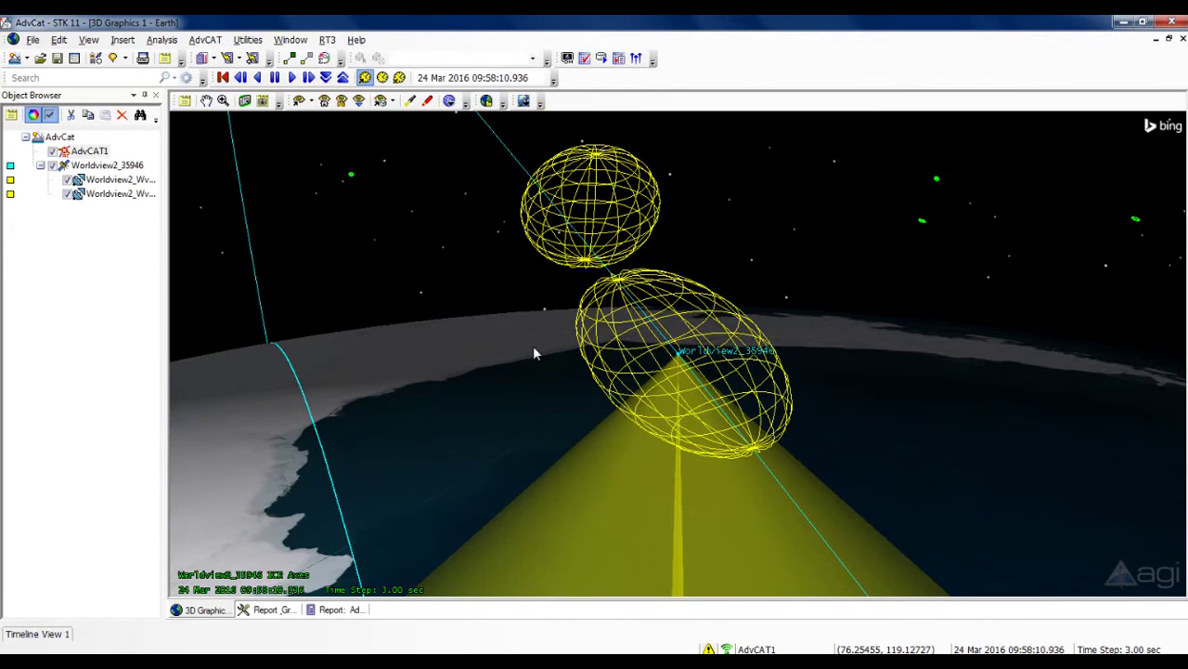
pyautogui.click(310, 78)
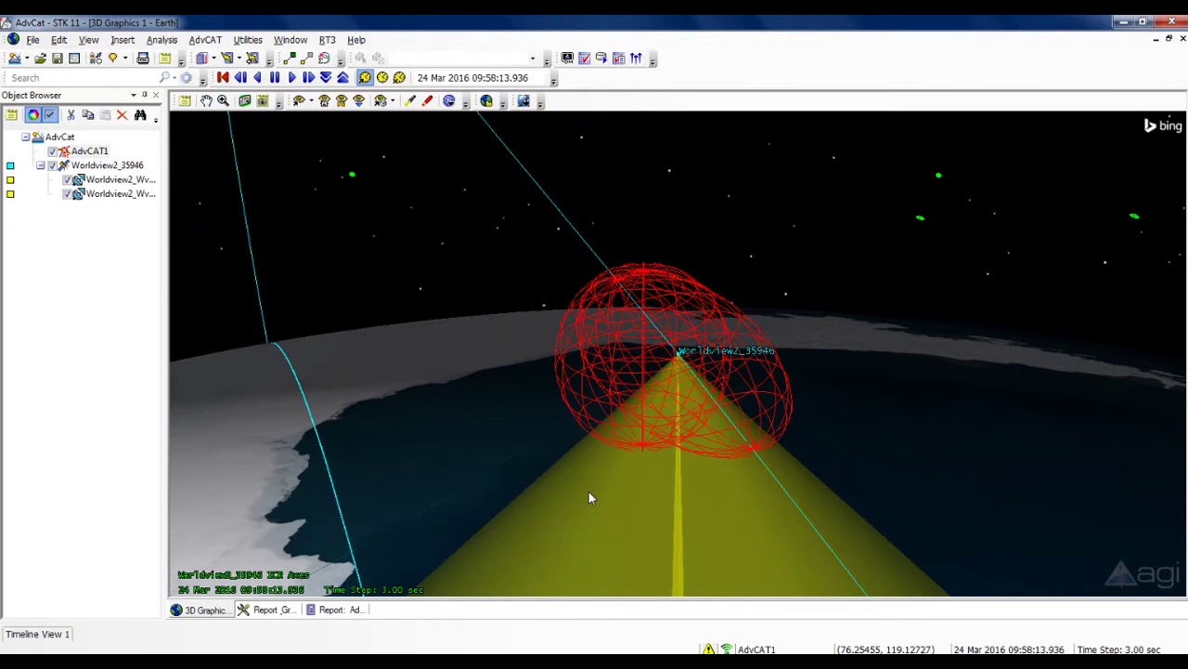
pyautogui.moveTo(591, 489); pyautogui.dragTo(777, 482)
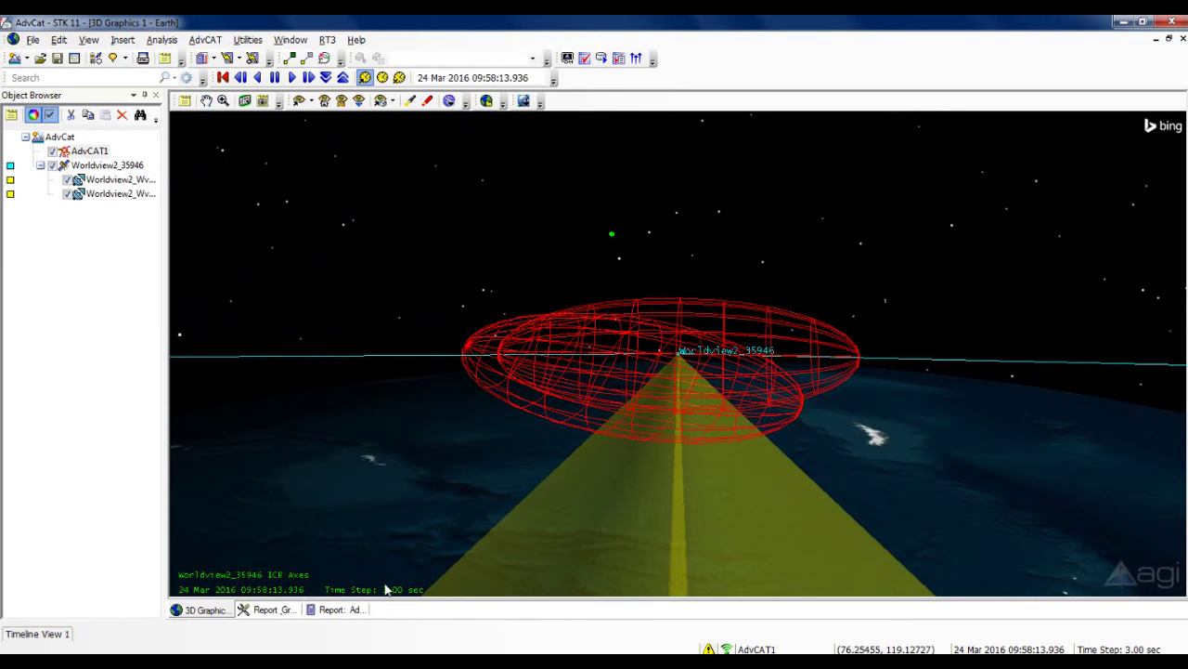
# Step: Bring the Report: AdvCAT1 close-approach window back to the front
pyautogui.click(343, 610)
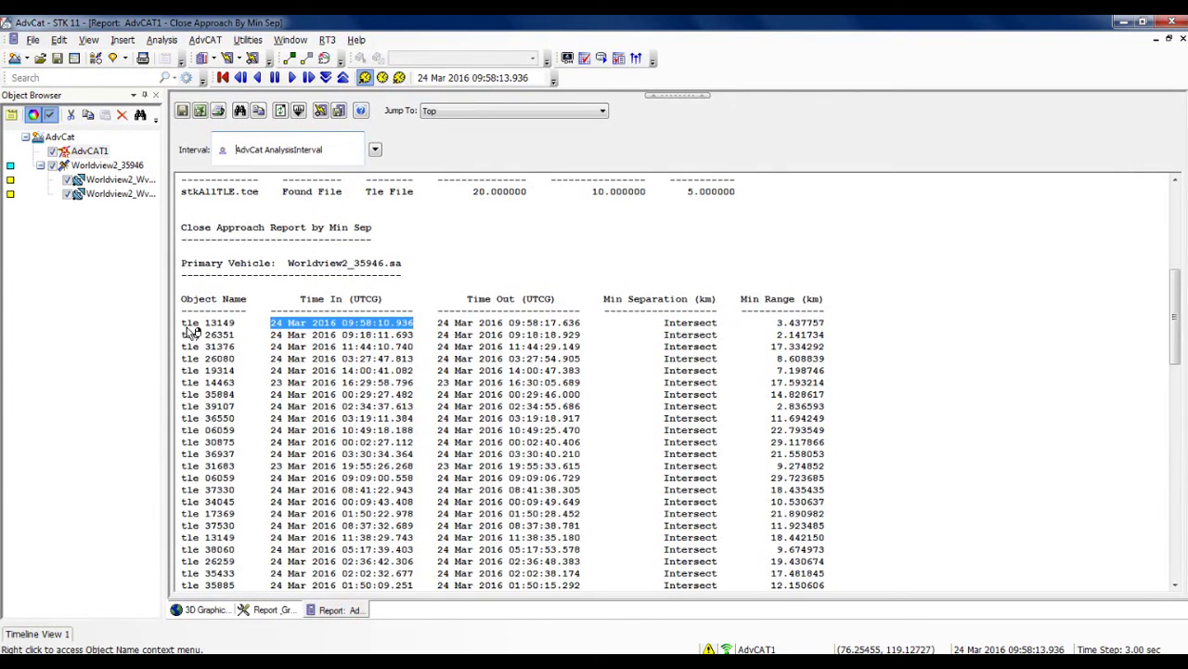